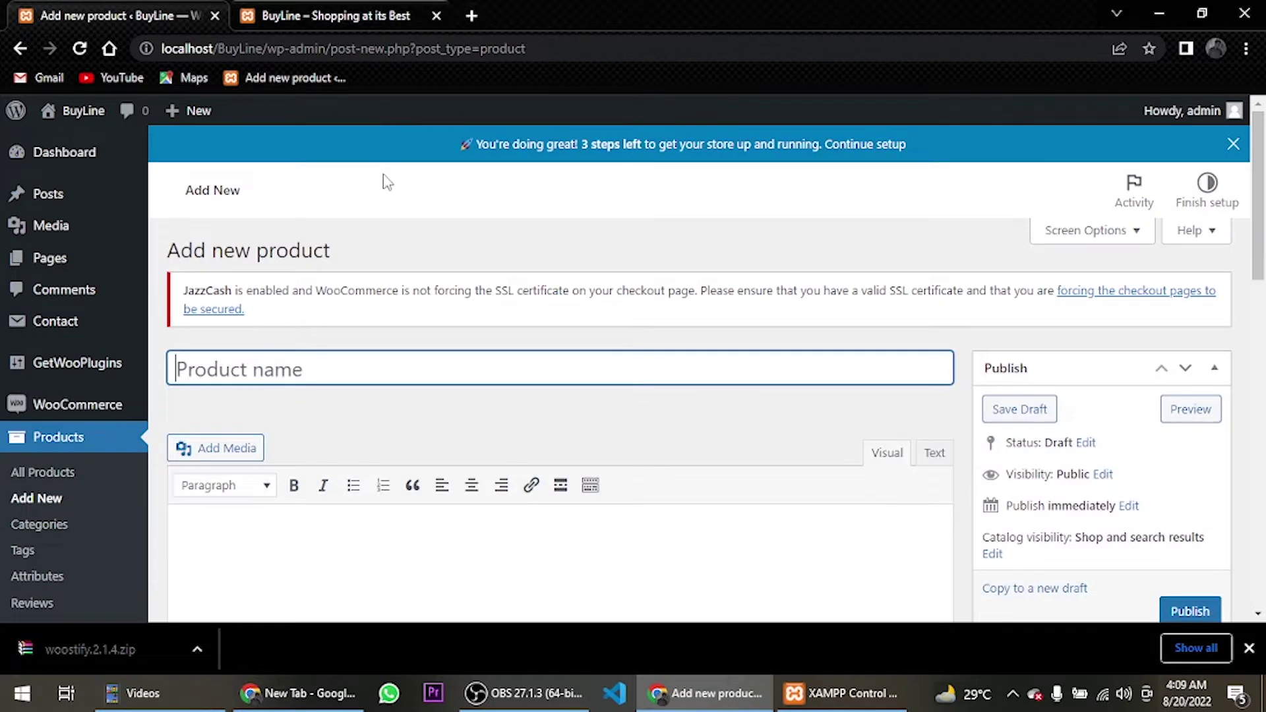
Step: Name the product Black Fashion Jacket and fill its description with the jacket text starting "From timeless tailoring to everyday wear"
scroll(399, 240, down, 2)
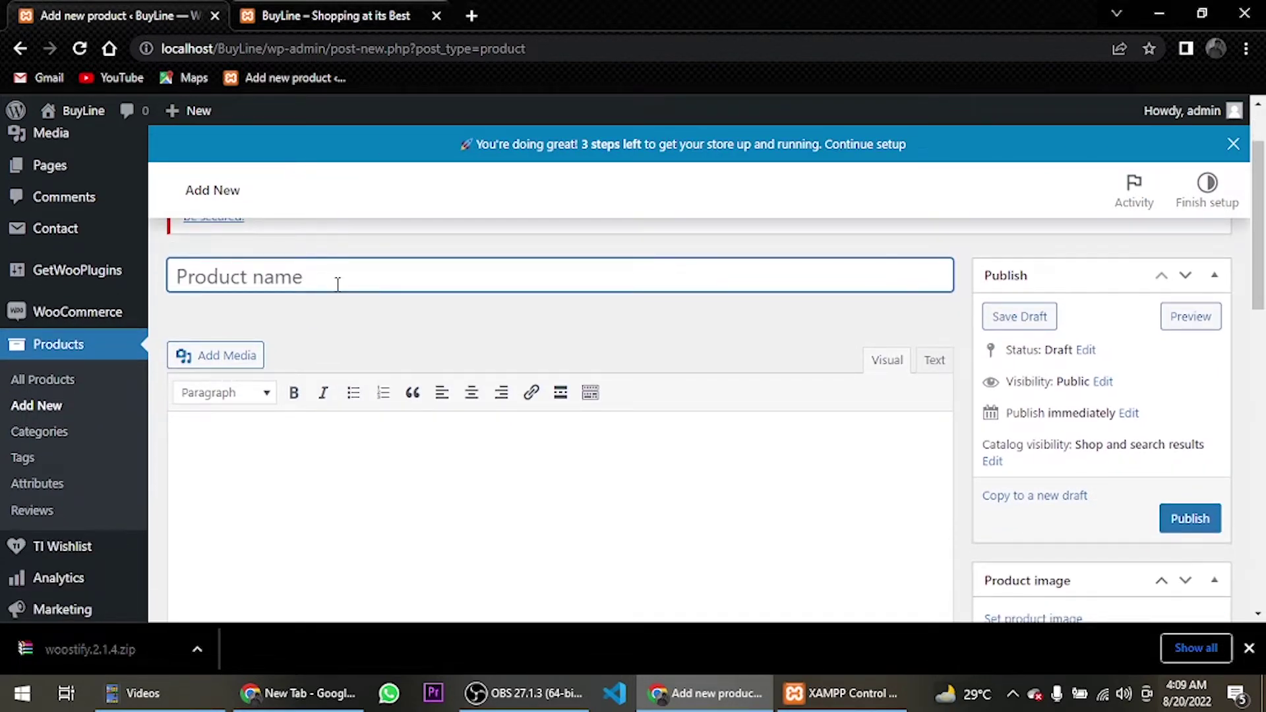
text(Black Fashion)
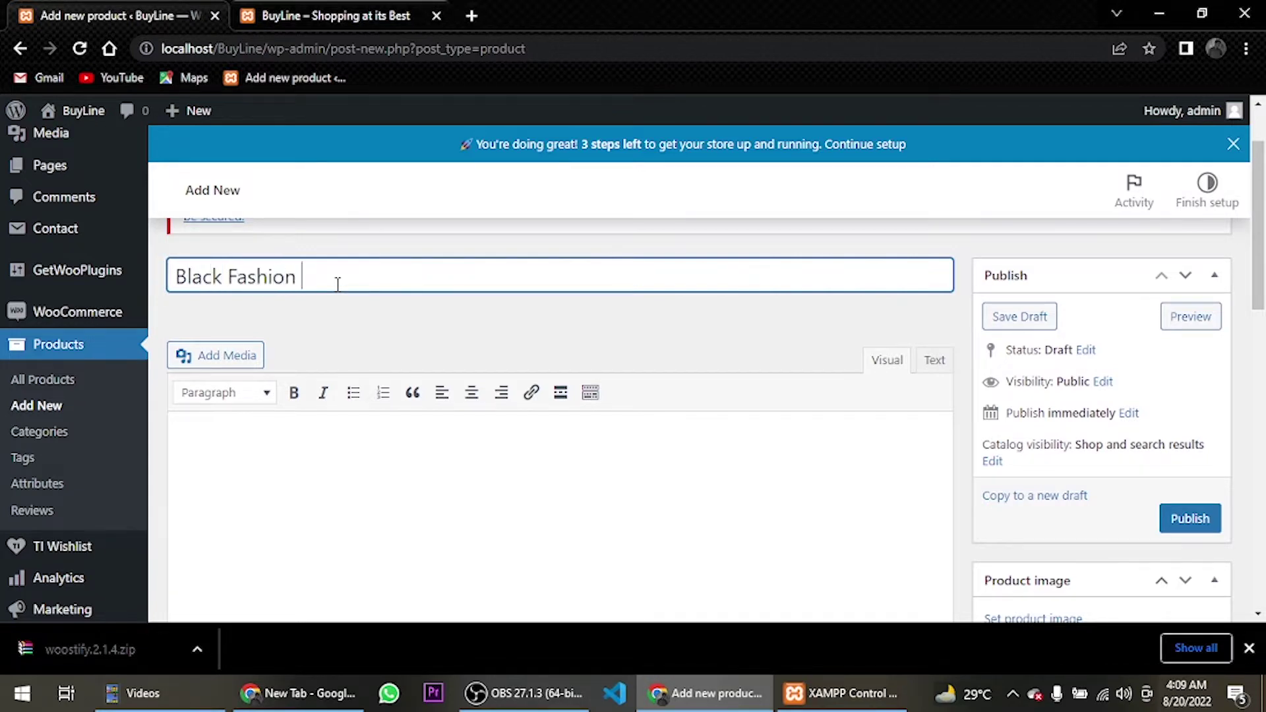
text(Jacket)
click(379, 446)
scroll(385, 444, down, 1)
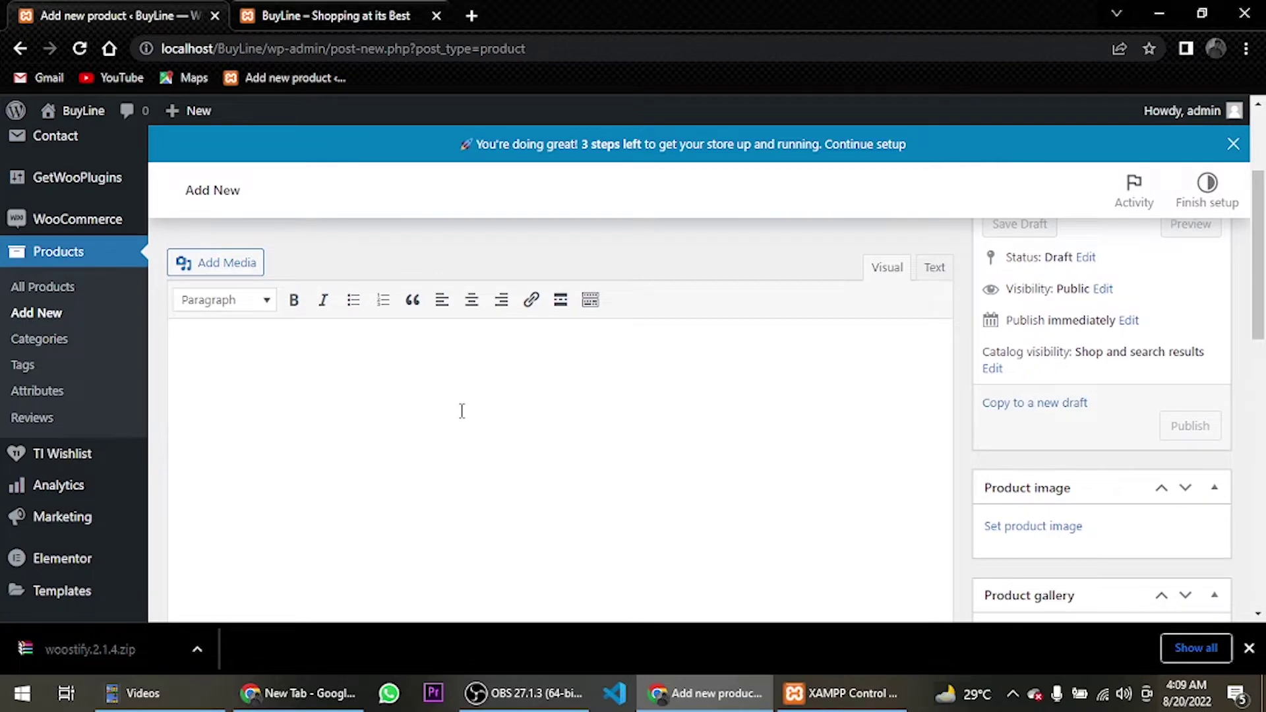
text(From timeless tailoring to everyday wear, the right jacket will keep you warm and in style. The brown color brings out your honest look while this chocolate leather motorcycle is superior and modish will give you just the right look to make a status statement and will be a staple item in your closet all year long and for years to come.From timeless tailoring to everyday wear, the right jacket will keep you warm and in style. The brown color brings out your honest look while this chocolate leather motorcycle is superior and modish will give you just the right look to make a status statement and will be a staple item in your closet all year long and for years to come.)
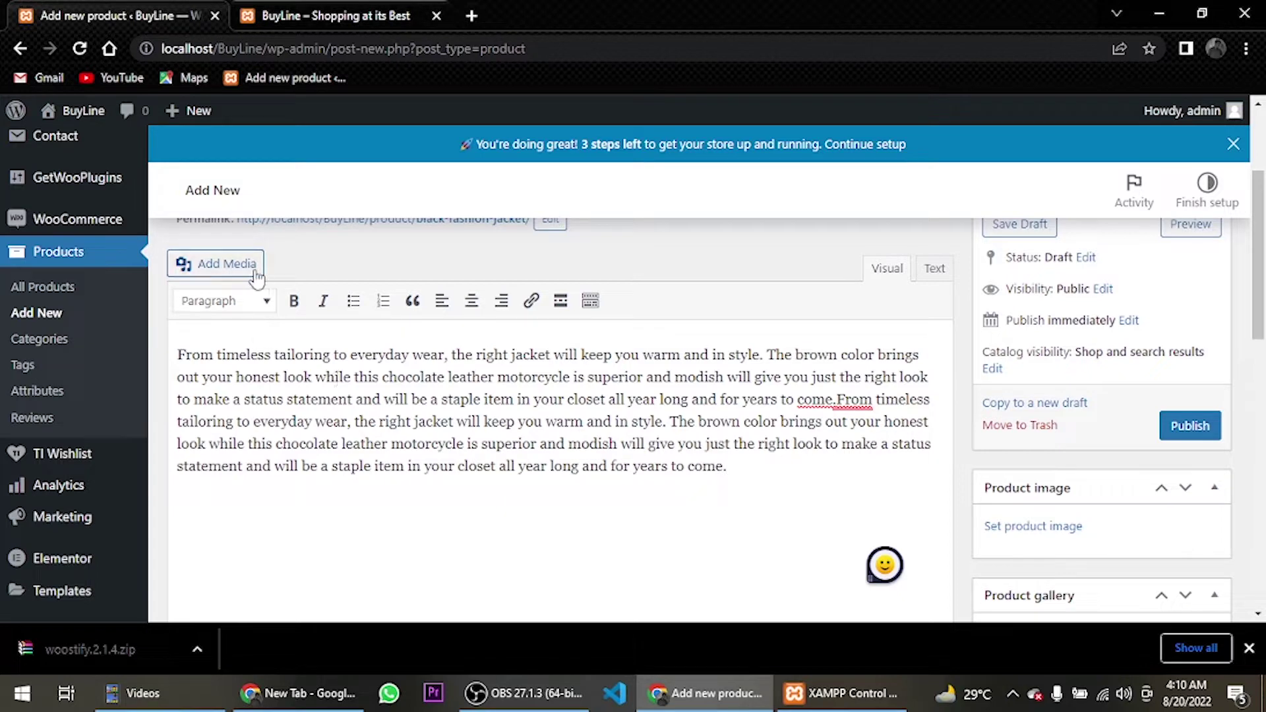
Step: Set the product's regular price to 1500 Rs and its sale price to 1000 Rs
scroll(561, 422, down, 7)
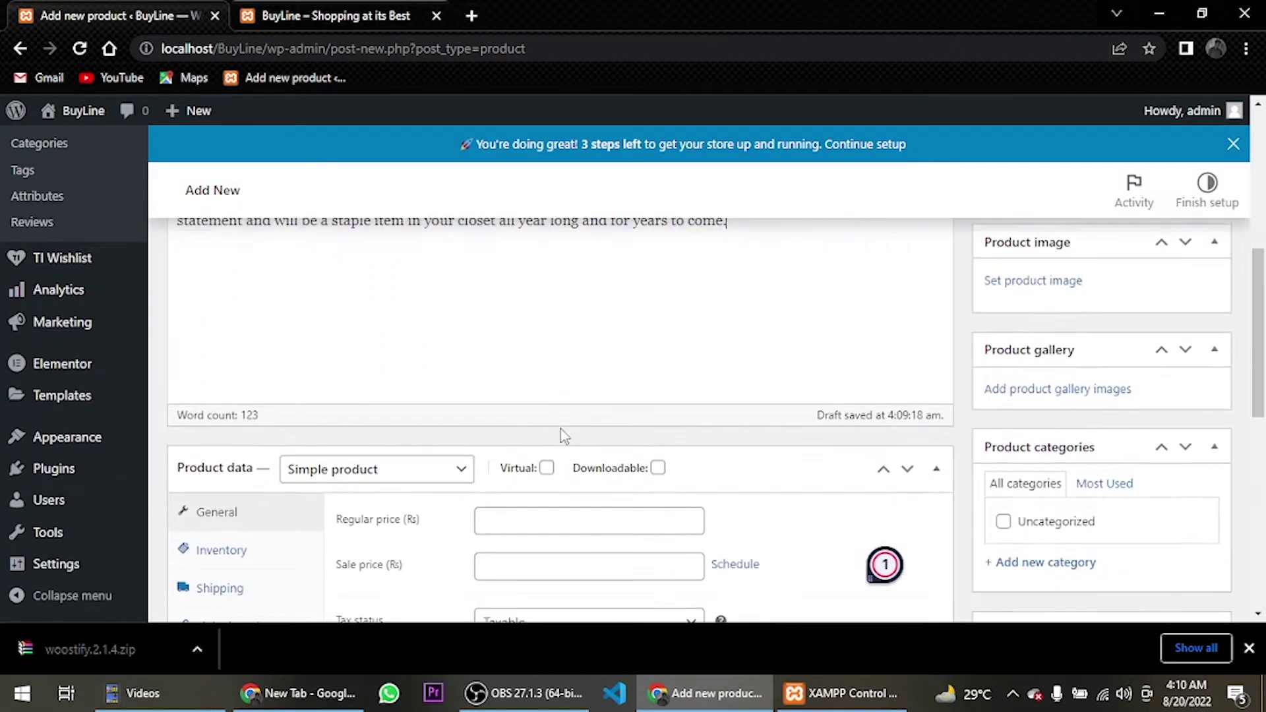
scroll(382, 380, up, 1)
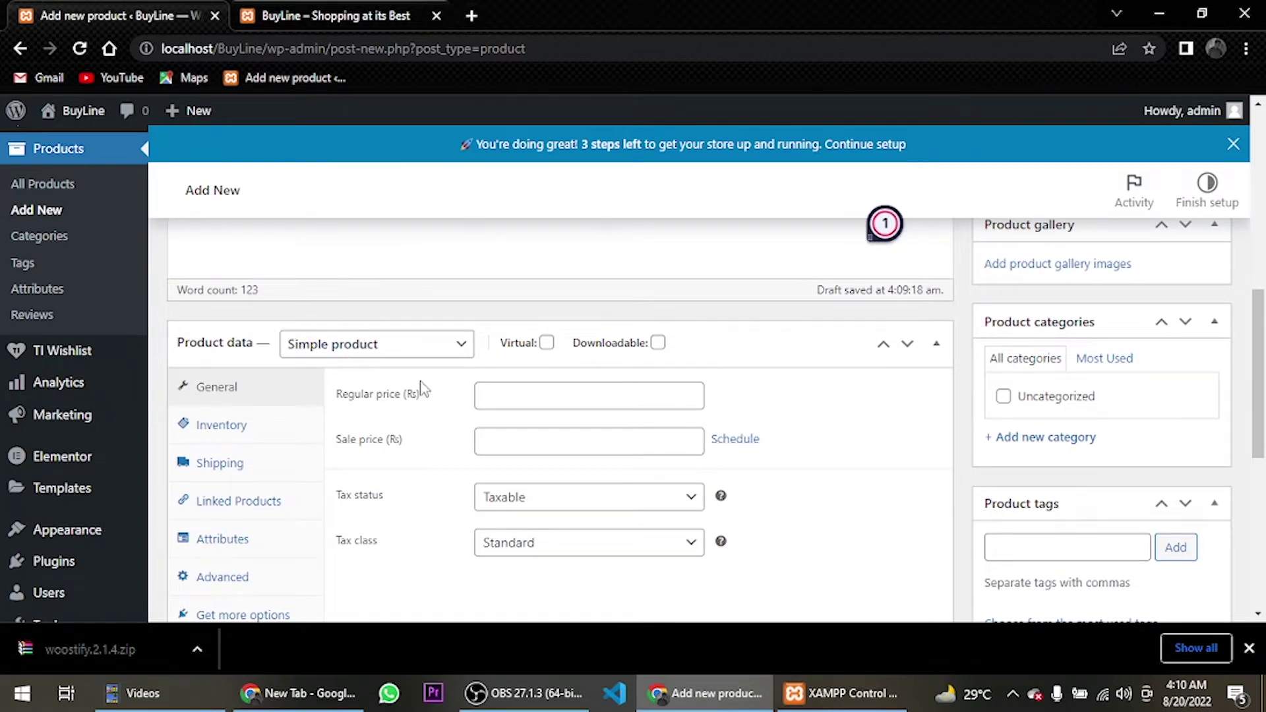
click(538, 398)
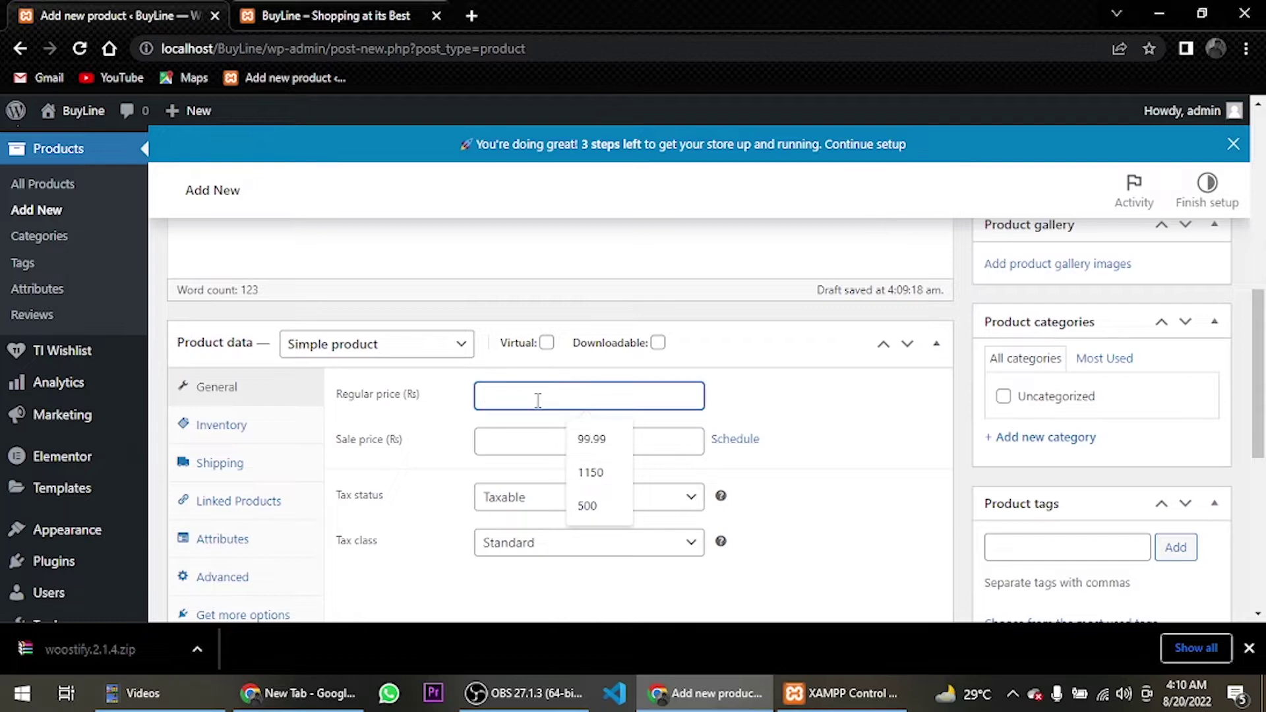
text(1500)
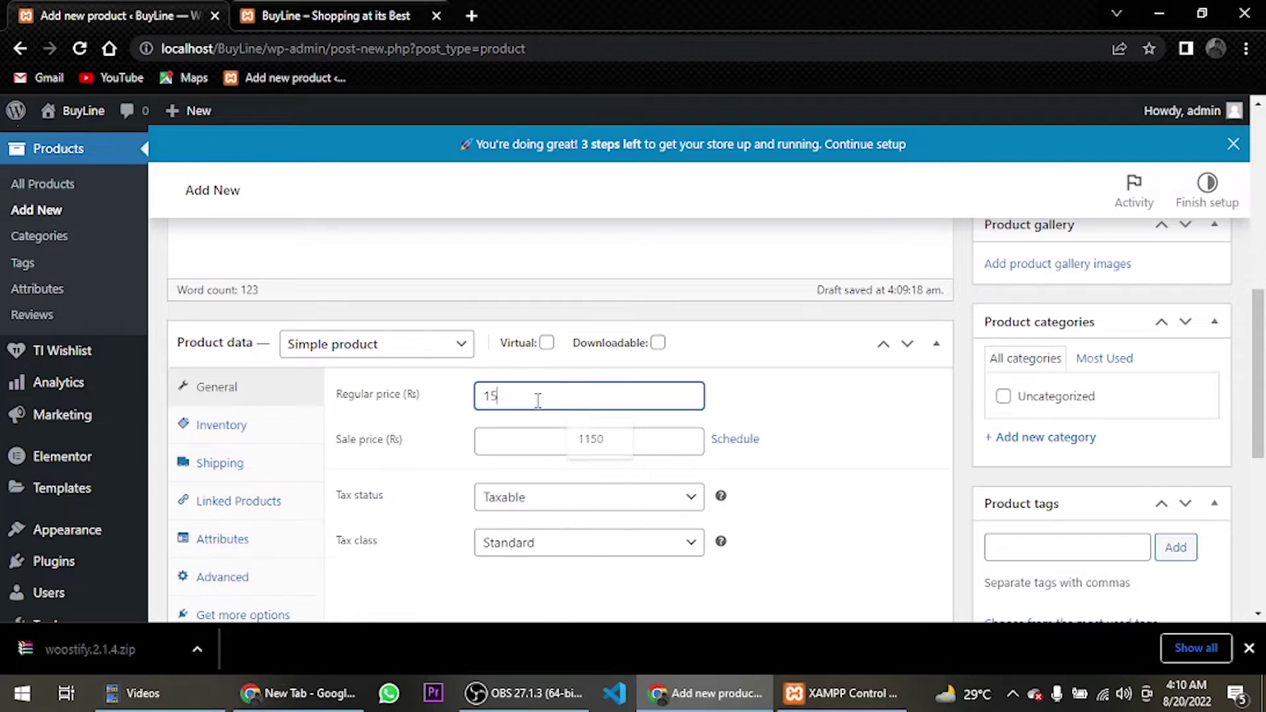
click(576, 443)
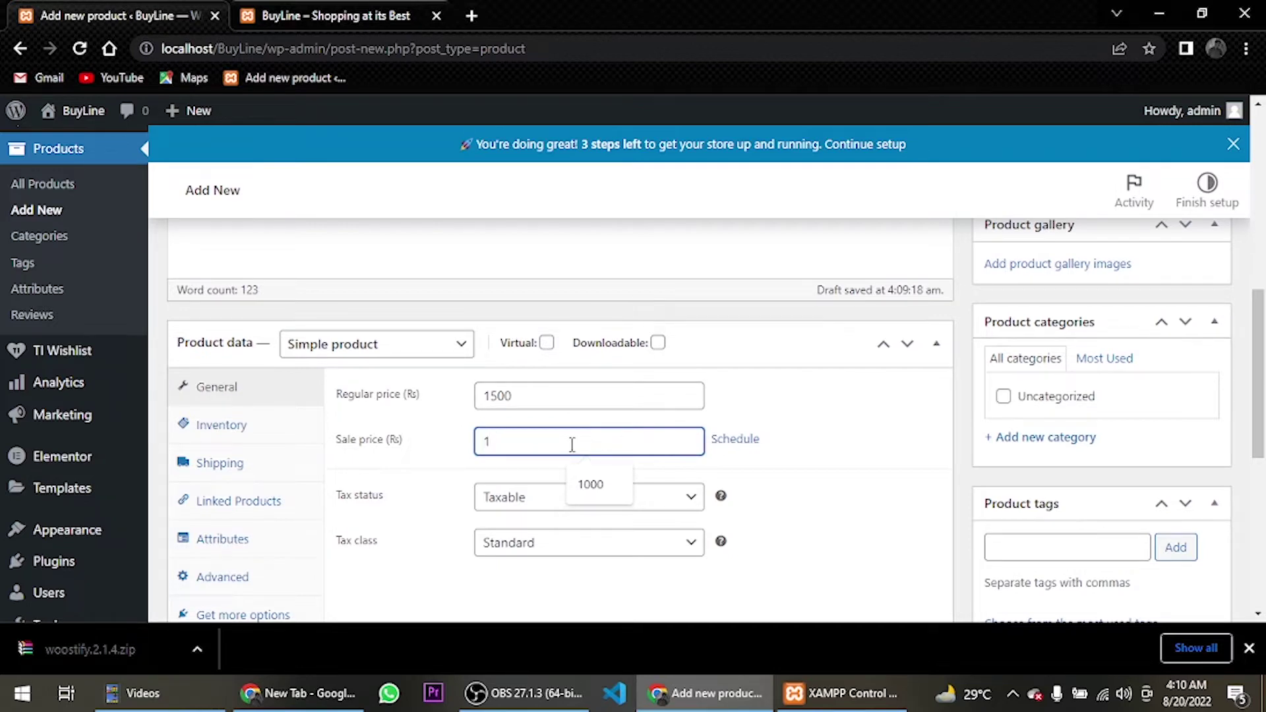
text(1000)
Step: Keep the tax status as Taxable and set the tax class to GST 10%
scroll(561, 445, down, 1)
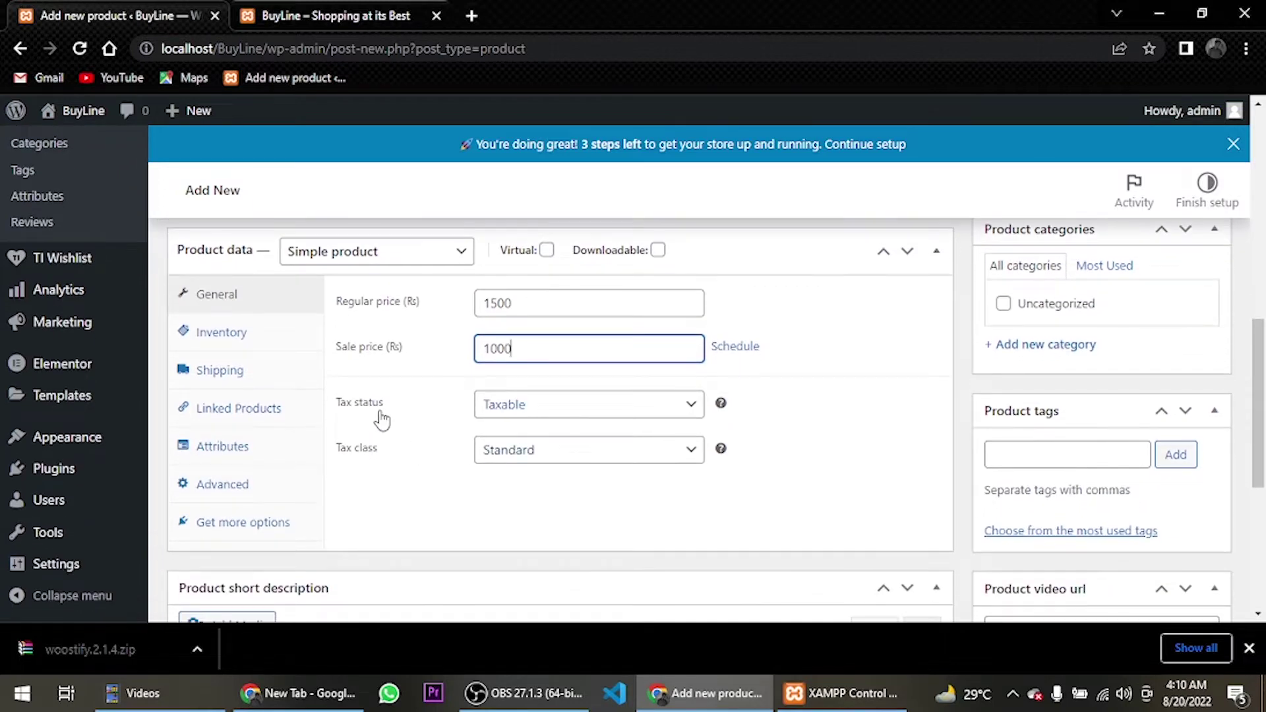
click(505, 408)
click(513, 428)
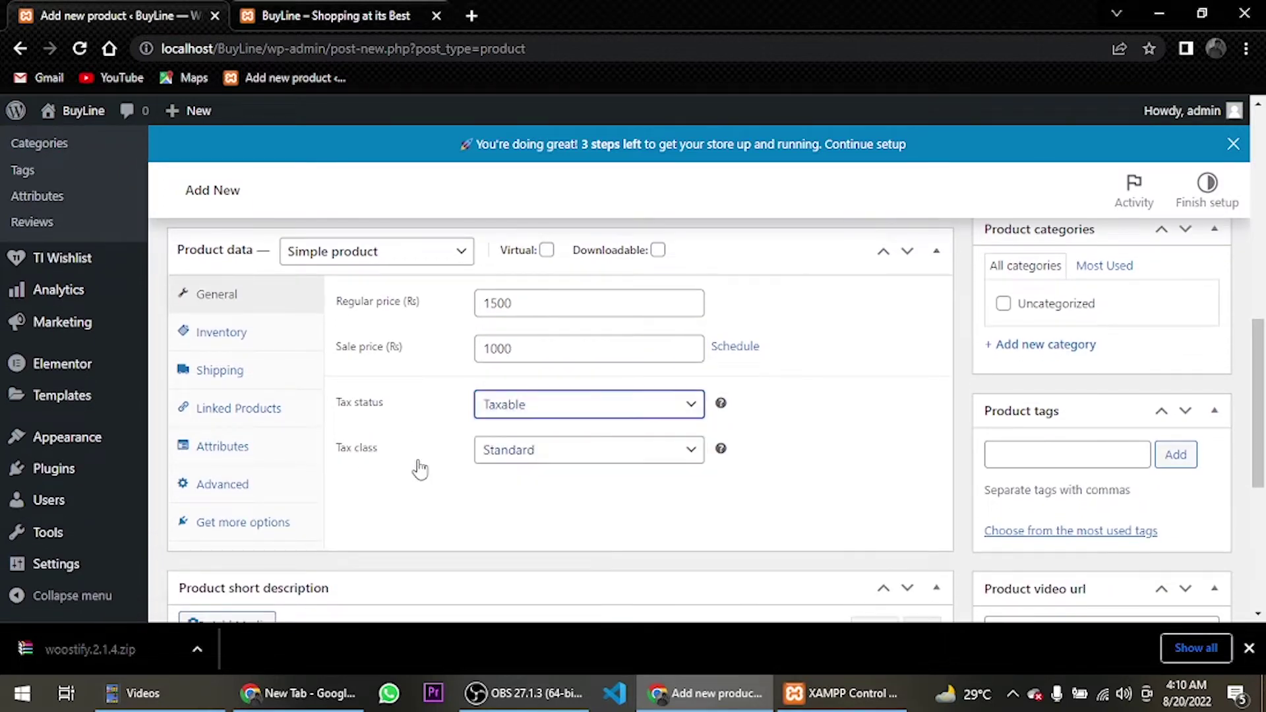
click(541, 456)
click(543, 492)
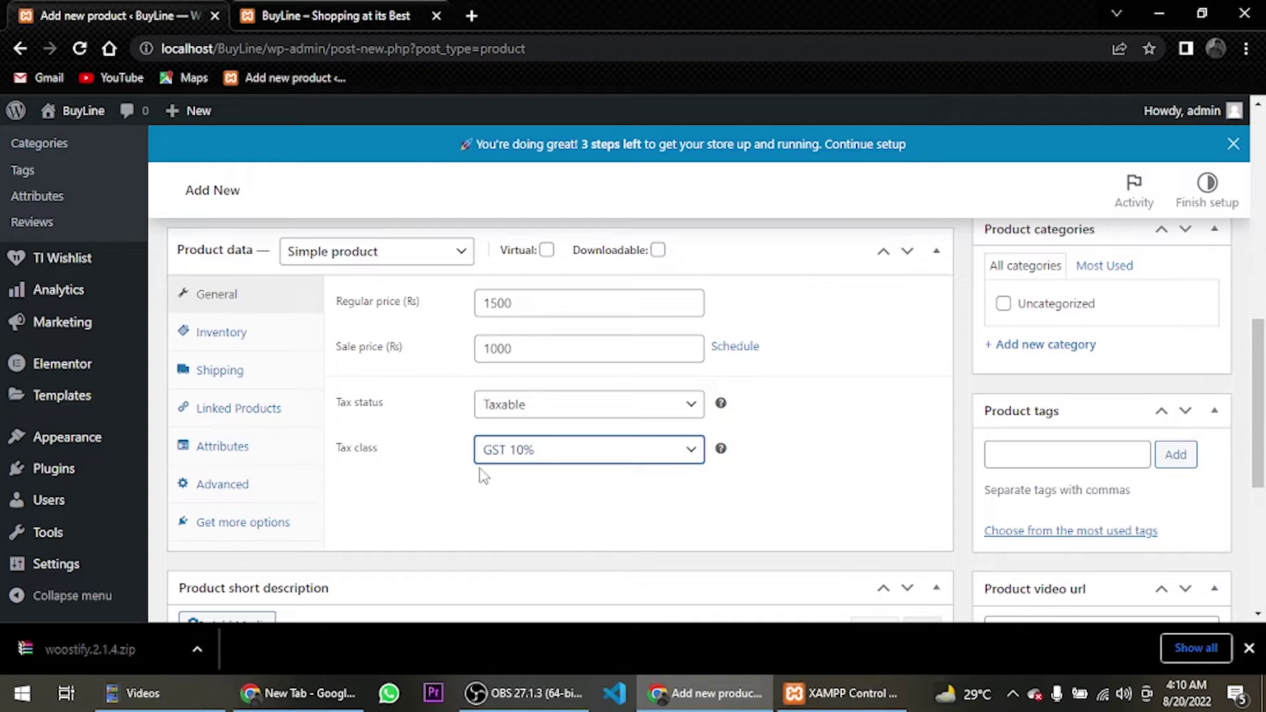
Step: Set the product's SKU to TSHIRT0001 in the inventory data and enable stock level management
click(243, 344)
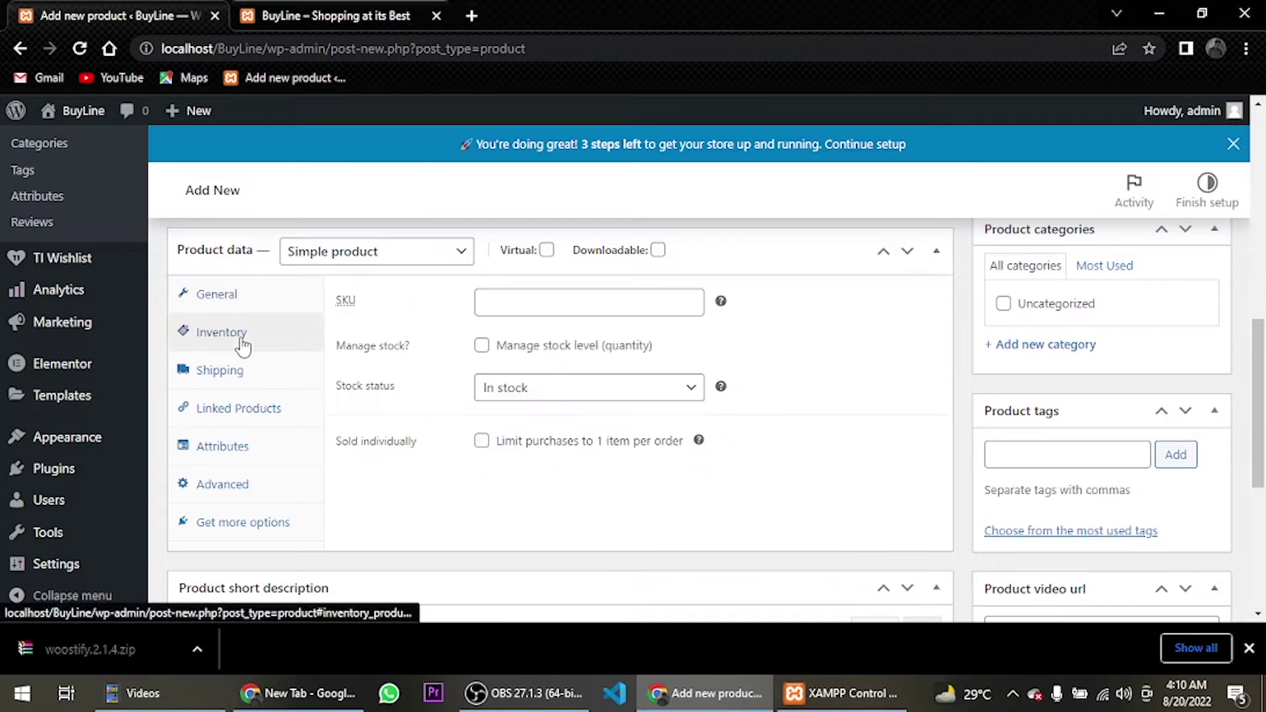
click(491, 301)
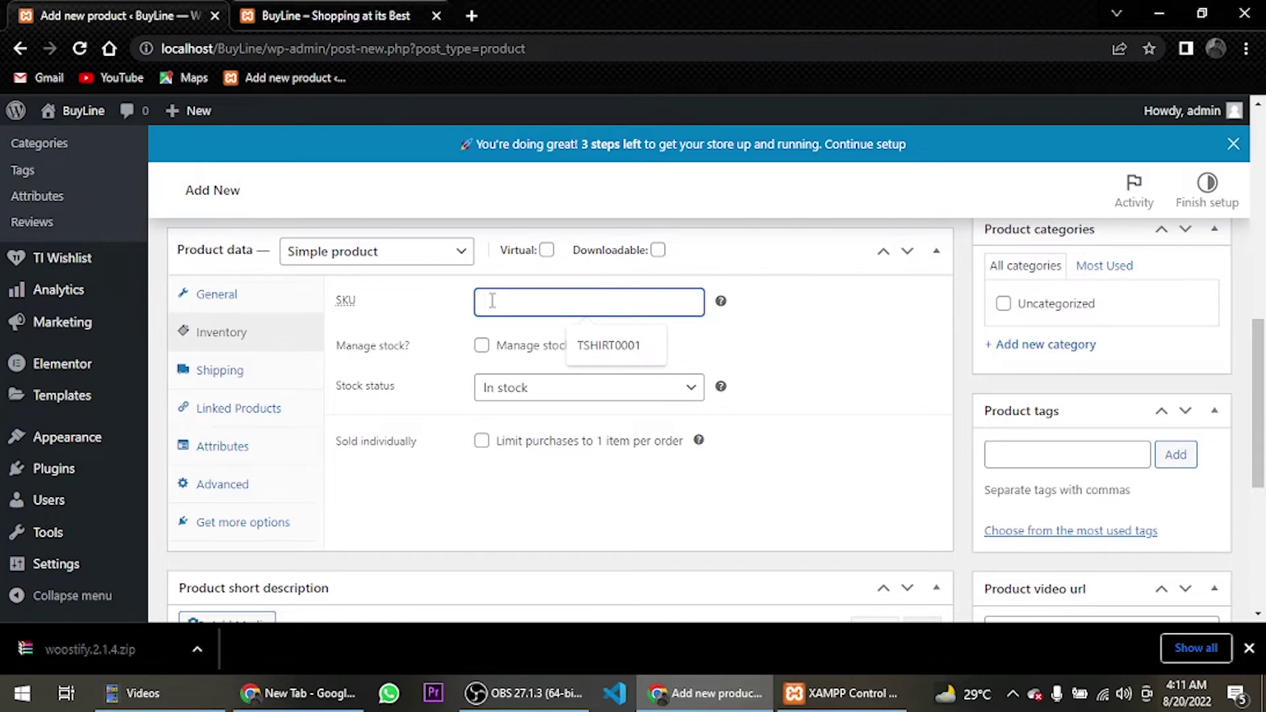
click(619, 363)
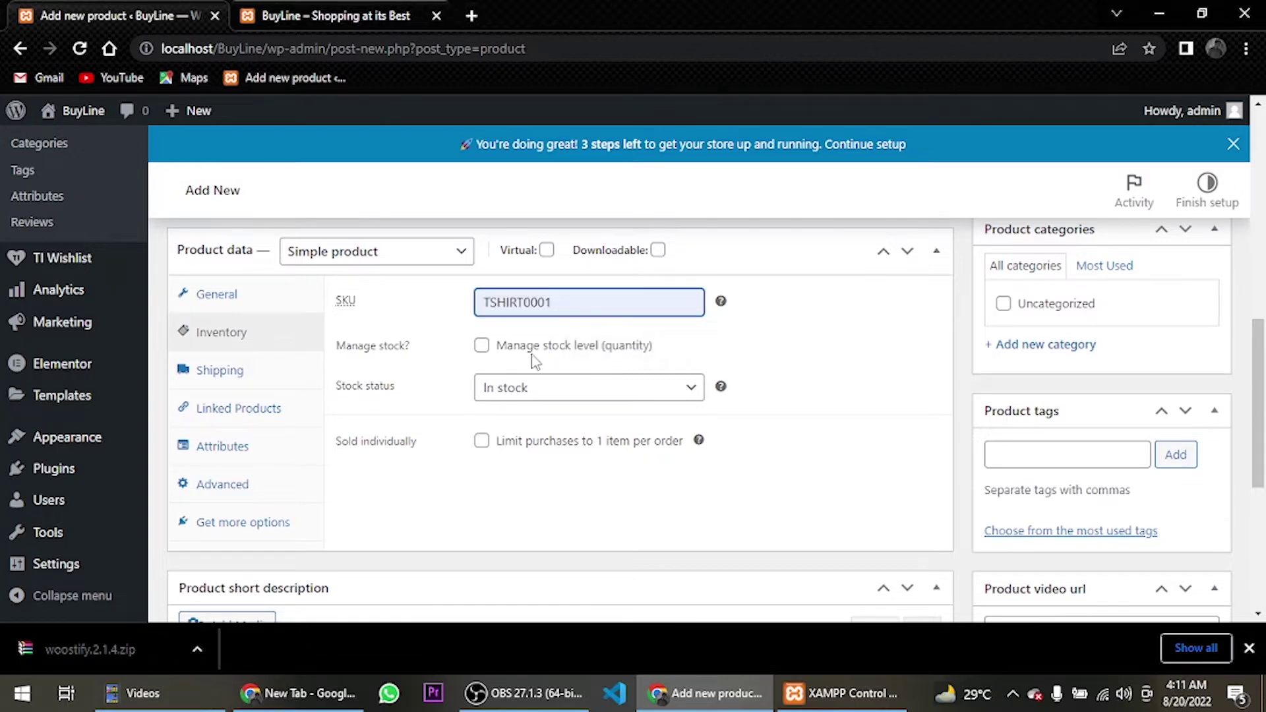
click(482, 347)
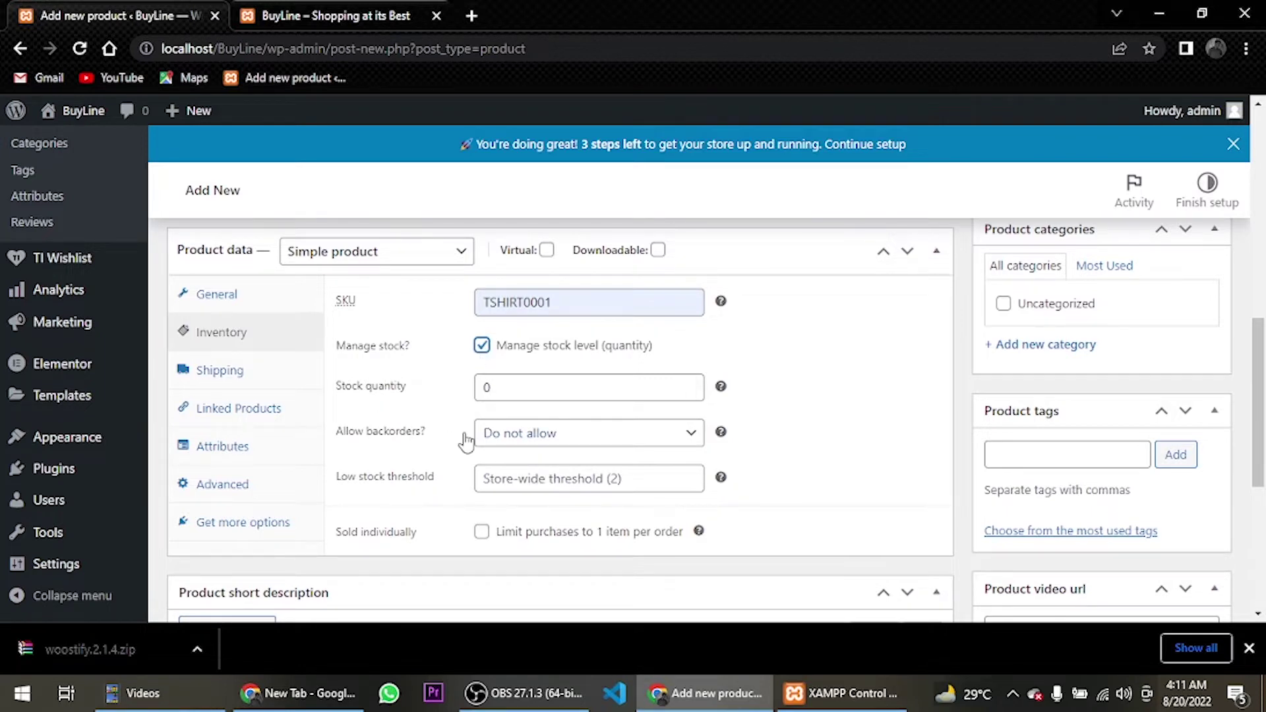
Step: Raise the stock quantity to 2 in the product's inventory data
scroll(453, 432, down, 2)
click(689, 289)
click(689, 289)
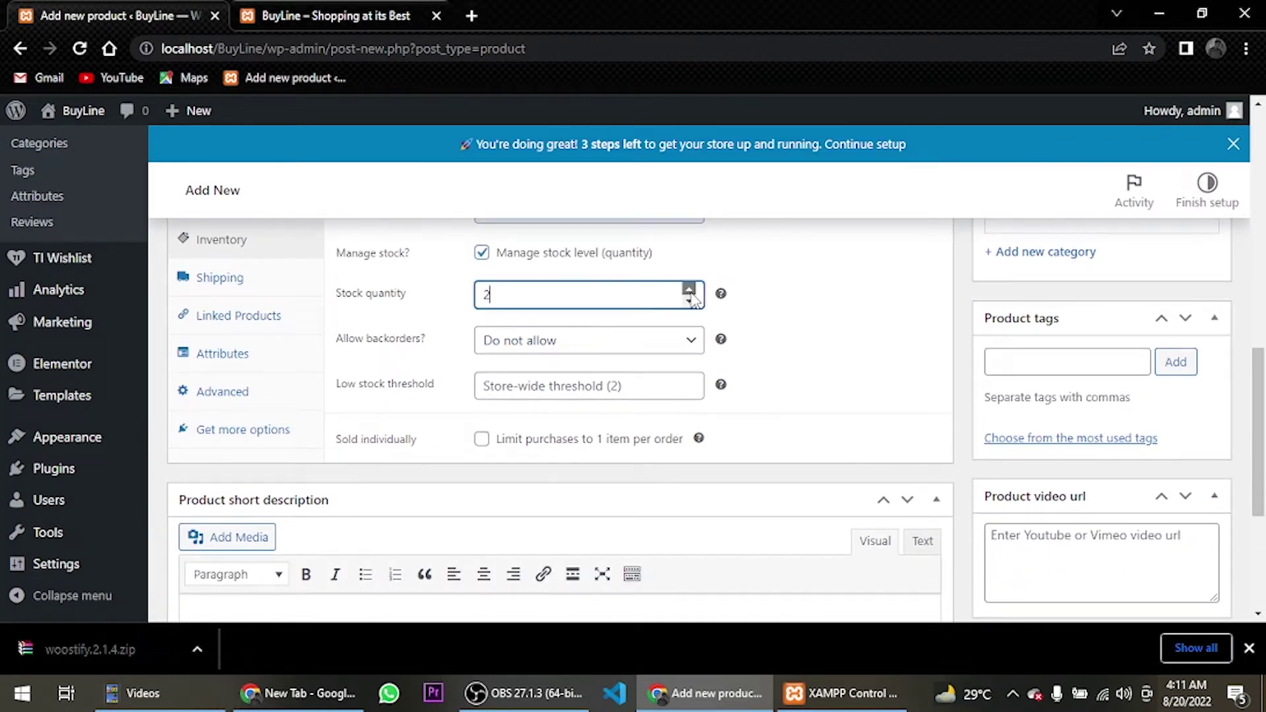
drag(601, 291, 368, 295)
scroll(537, 388, down, 4)
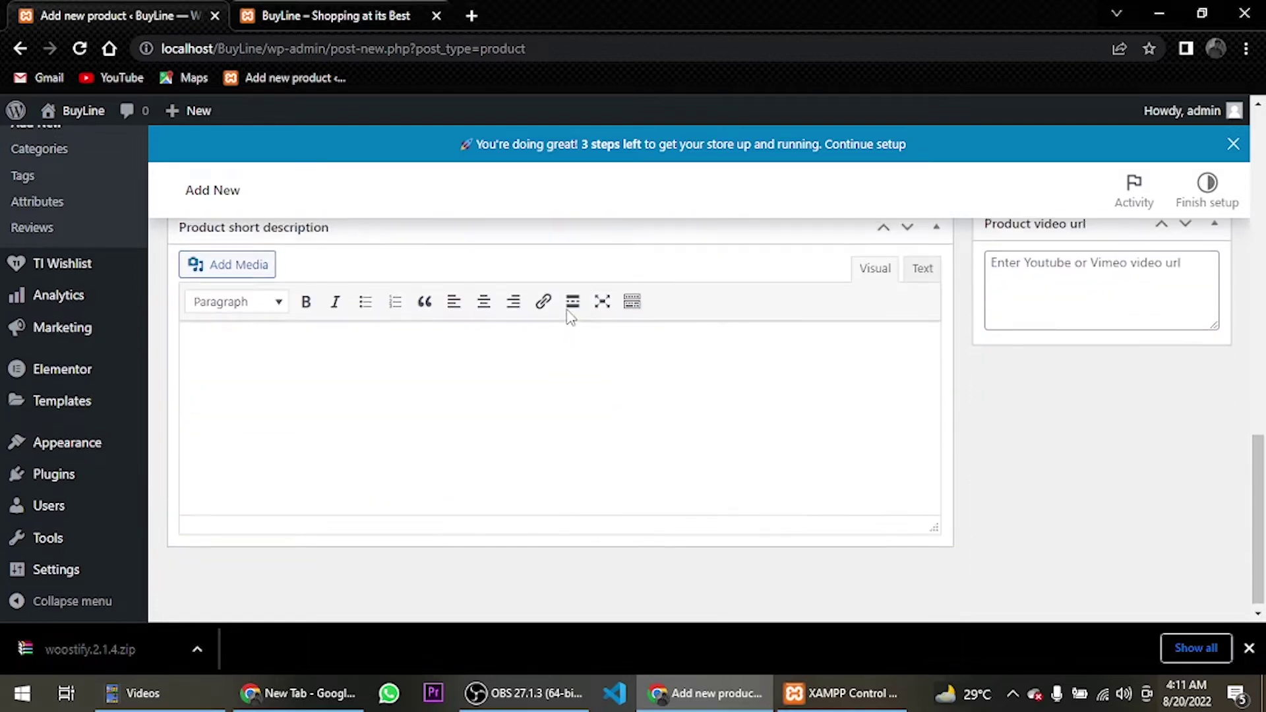
Step: Set the product's weight to 0.250 in the shipping data
scroll(528, 330, up, 4)
click(252, 285)
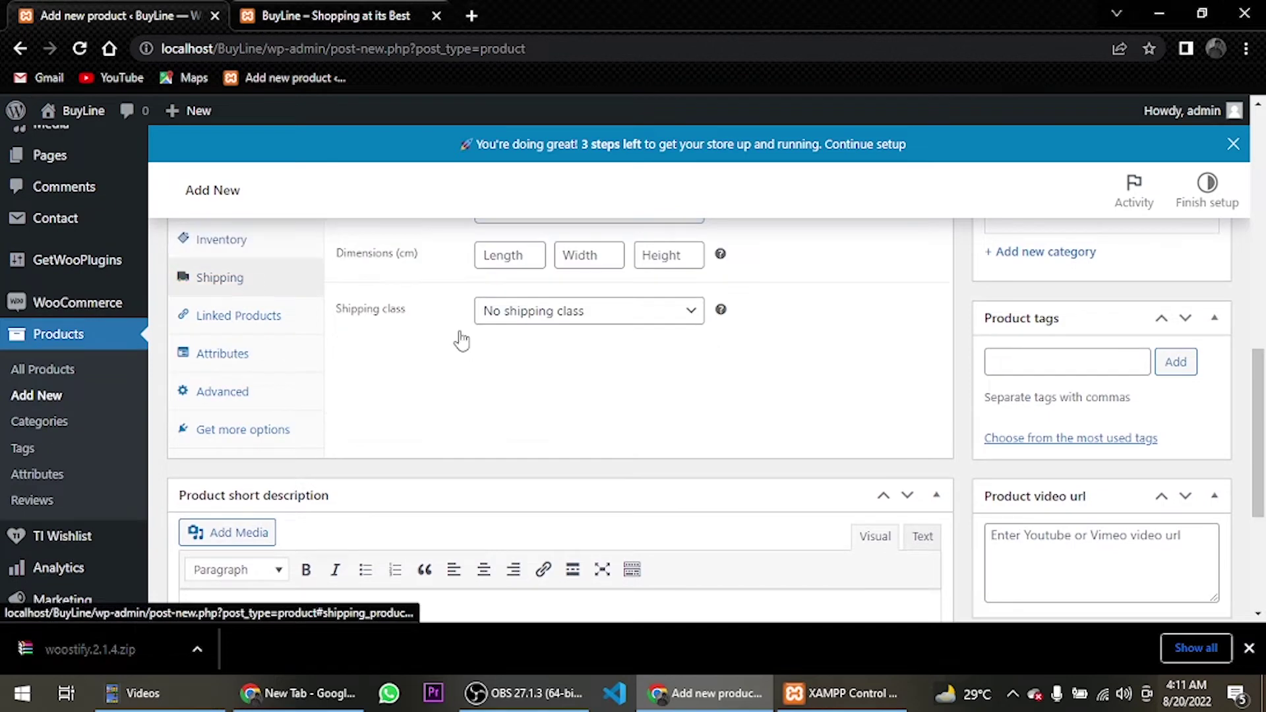
scroll(514, 343, up, 2)
click(480, 305)
text(0.250)
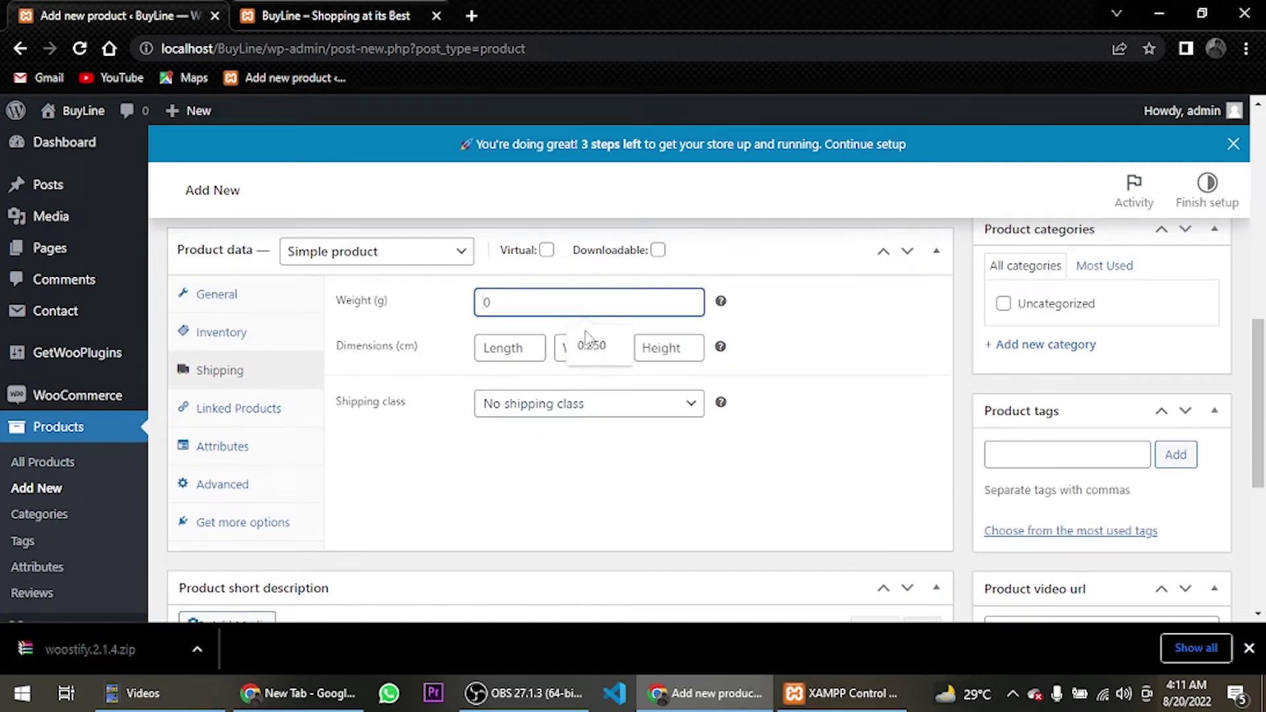
Step: Set the shipping dimensions to 40 × 40 × 40 cm and keep No shipping class selected
click(512, 349)
text(40)
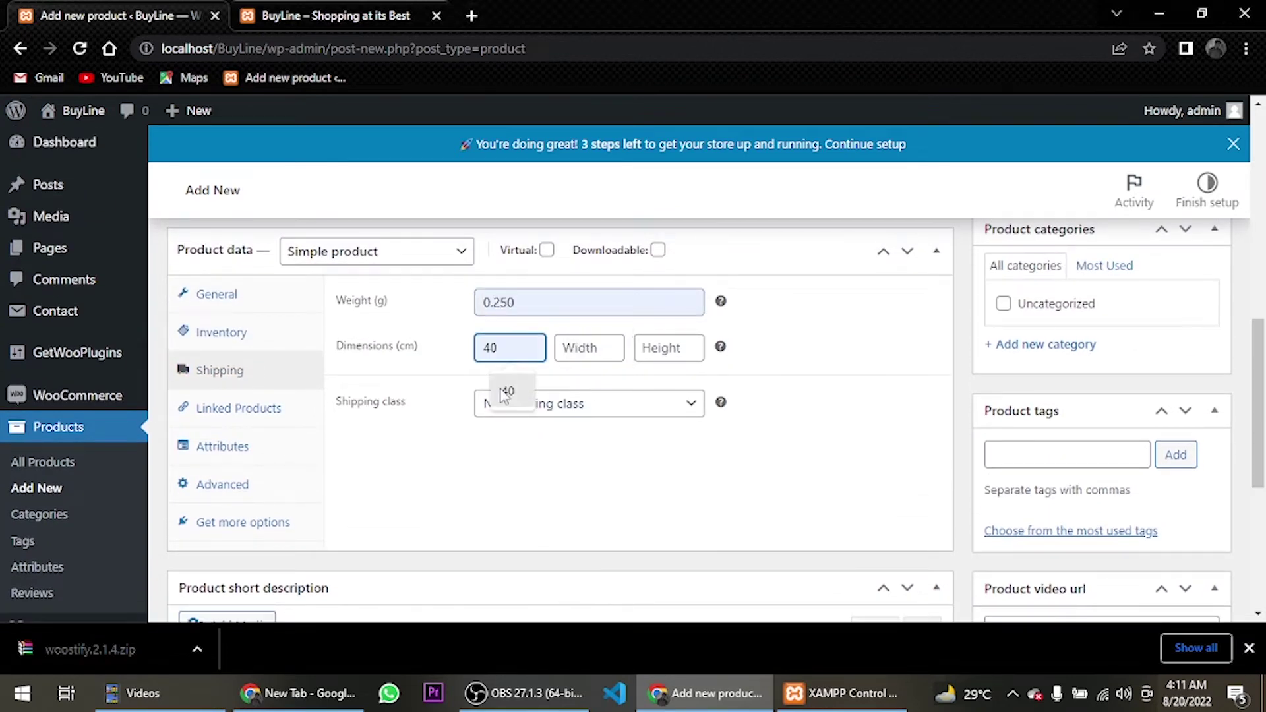
click(568, 348)
text(40)
click(659, 348)
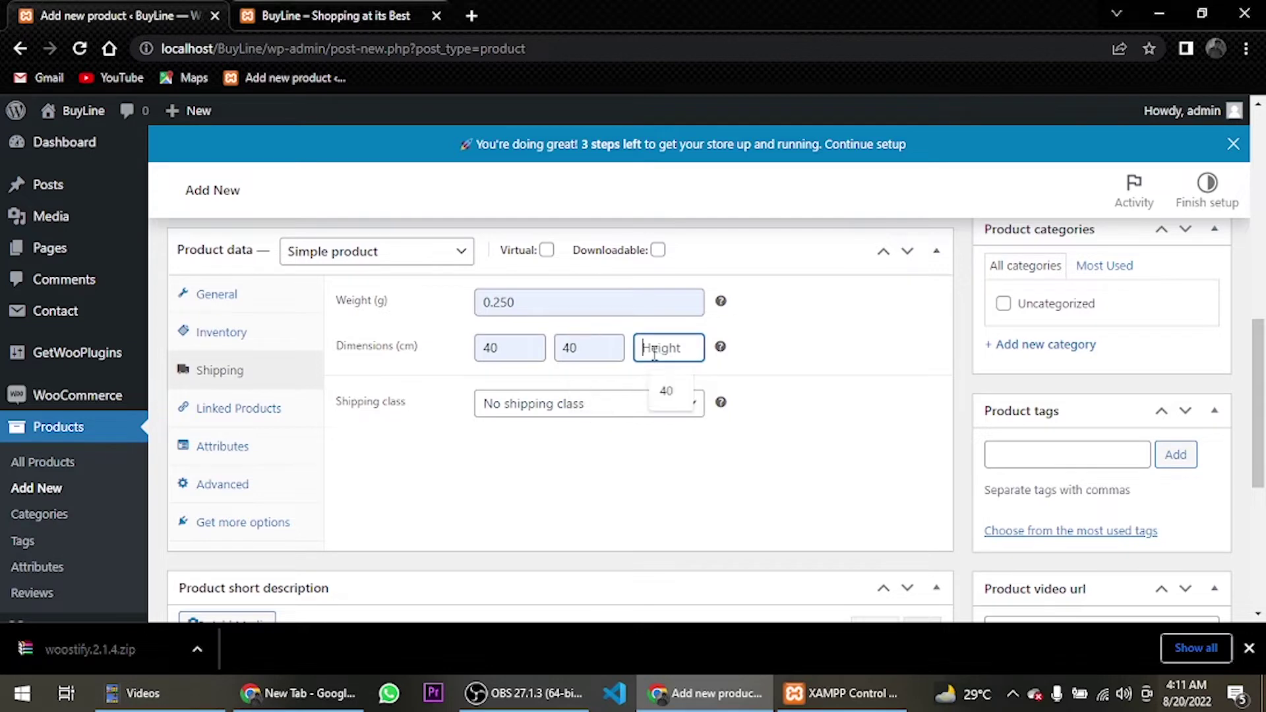
text(40)
click(655, 401)
click(614, 430)
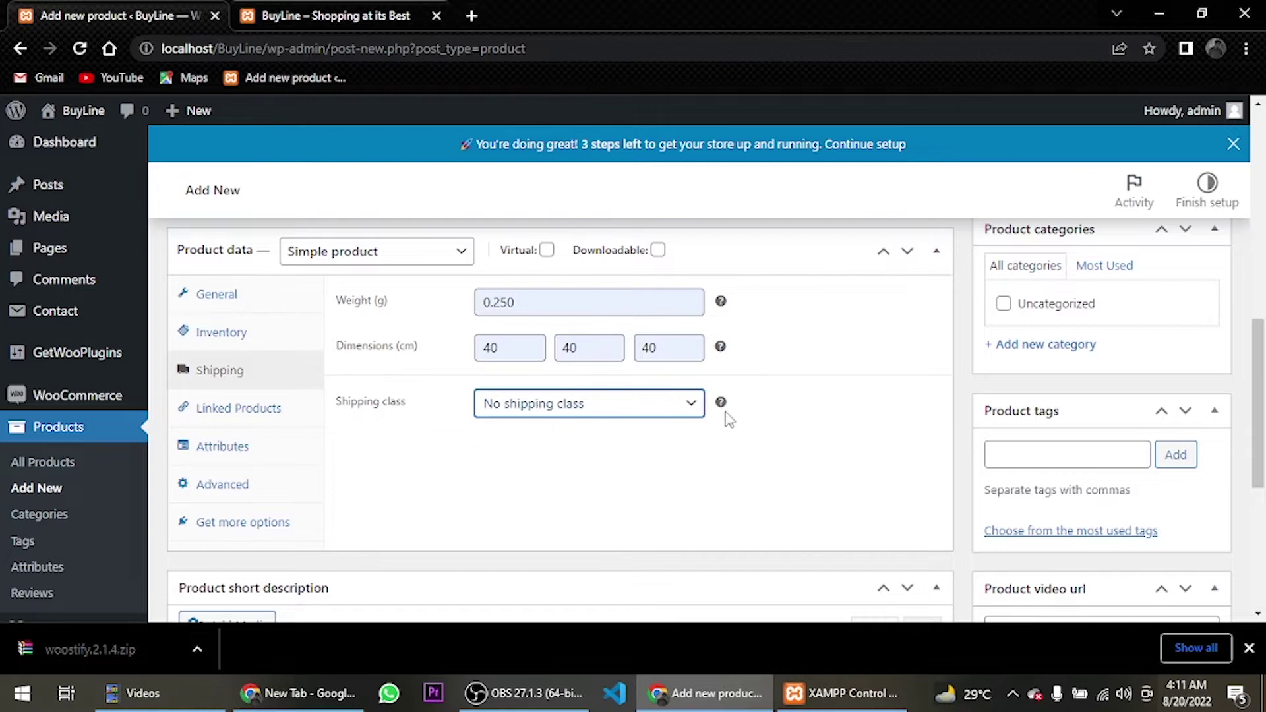
Step: Create a new product category named Men
scroll(729, 419, up, 2)
click(1006, 438)
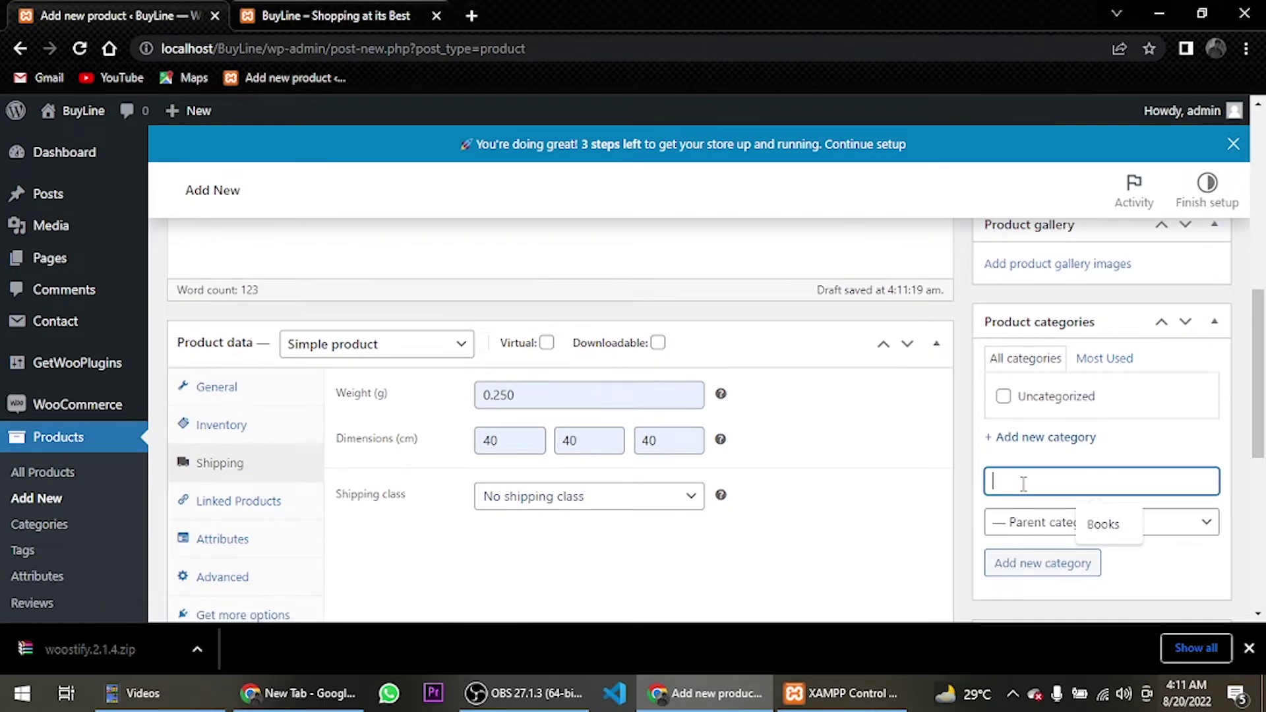
text(Men)
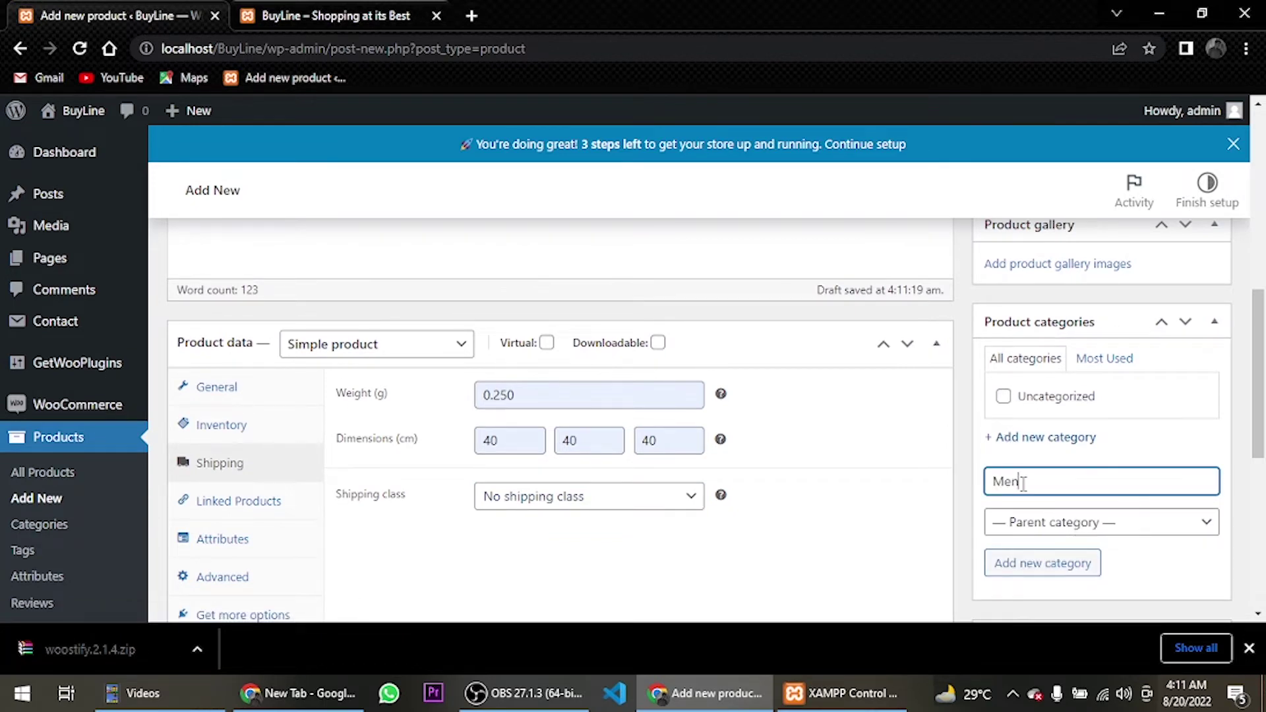
click(1042, 564)
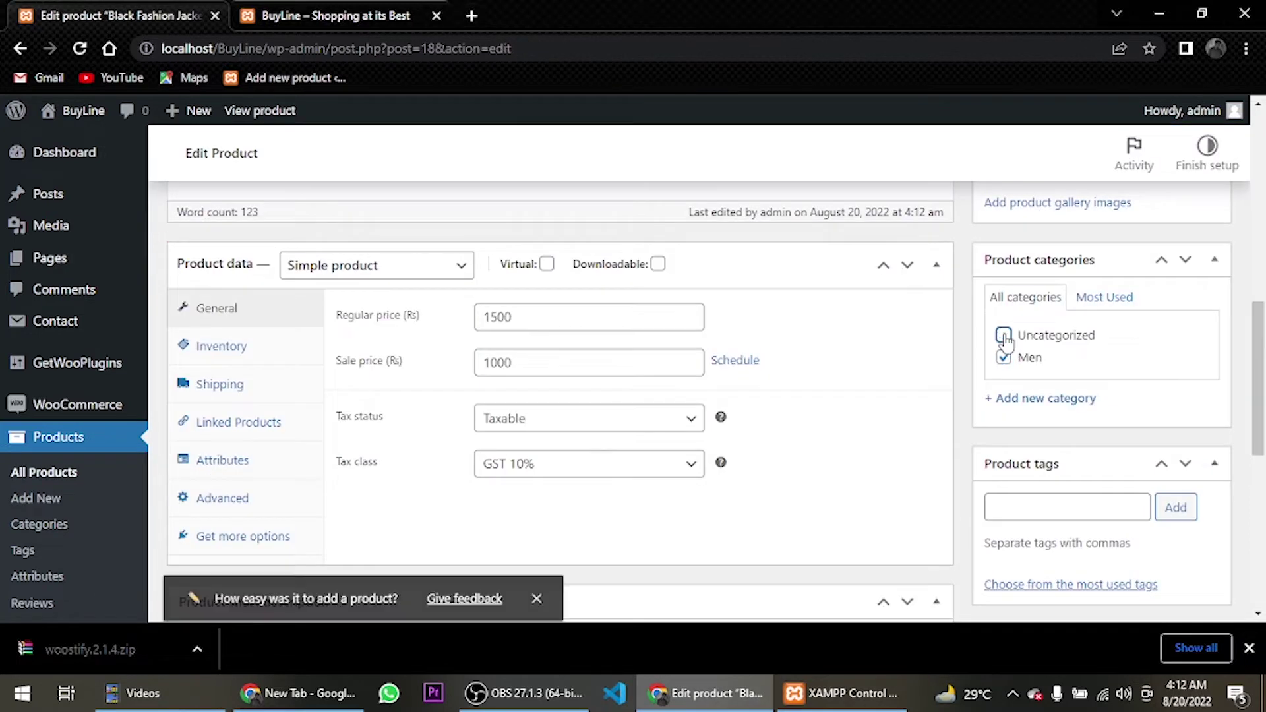
Step: Create a Jackets product category with Men as its parent category
click(1030, 436)
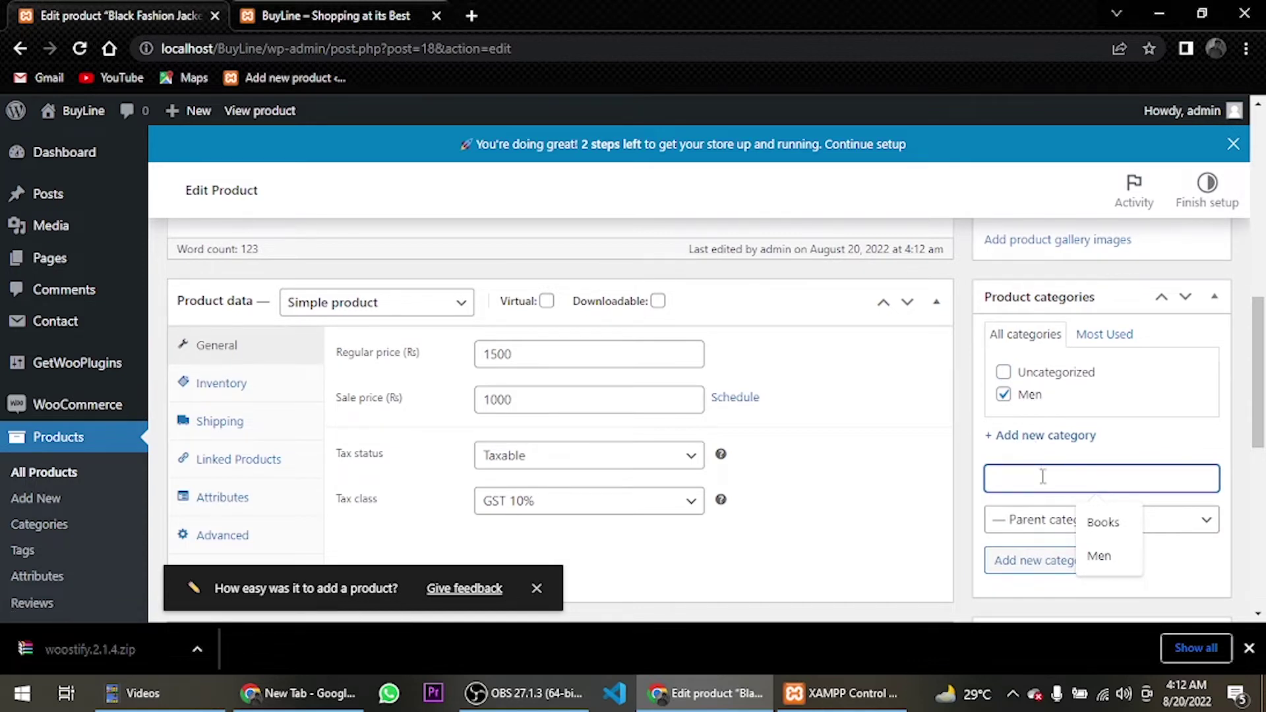
text(Jackets)
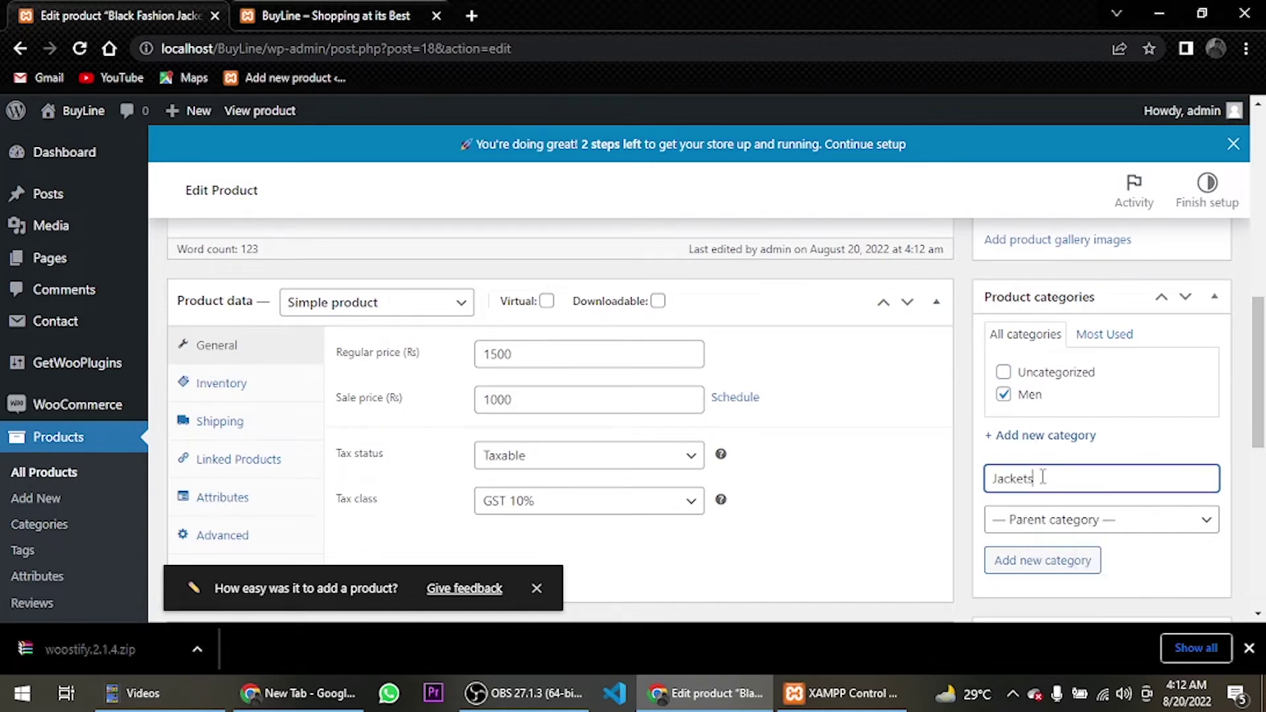
click(1072, 520)
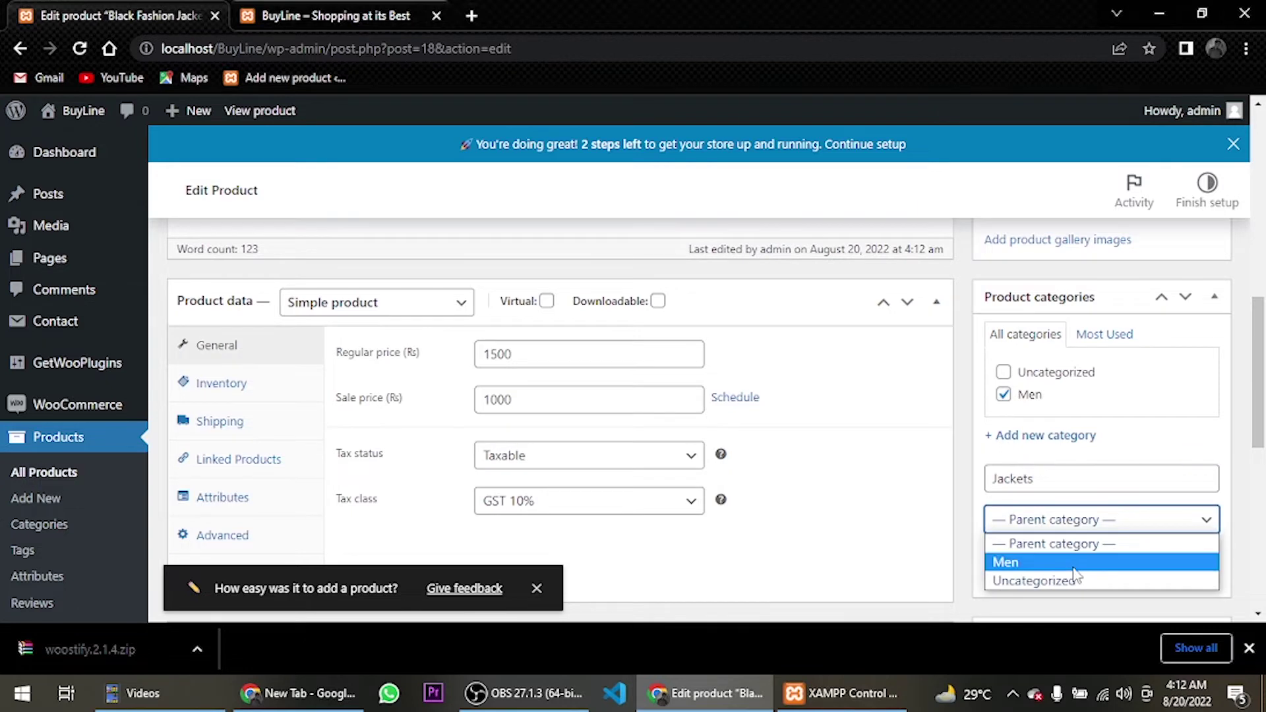
click(1076, 564)
click(1068, 564)
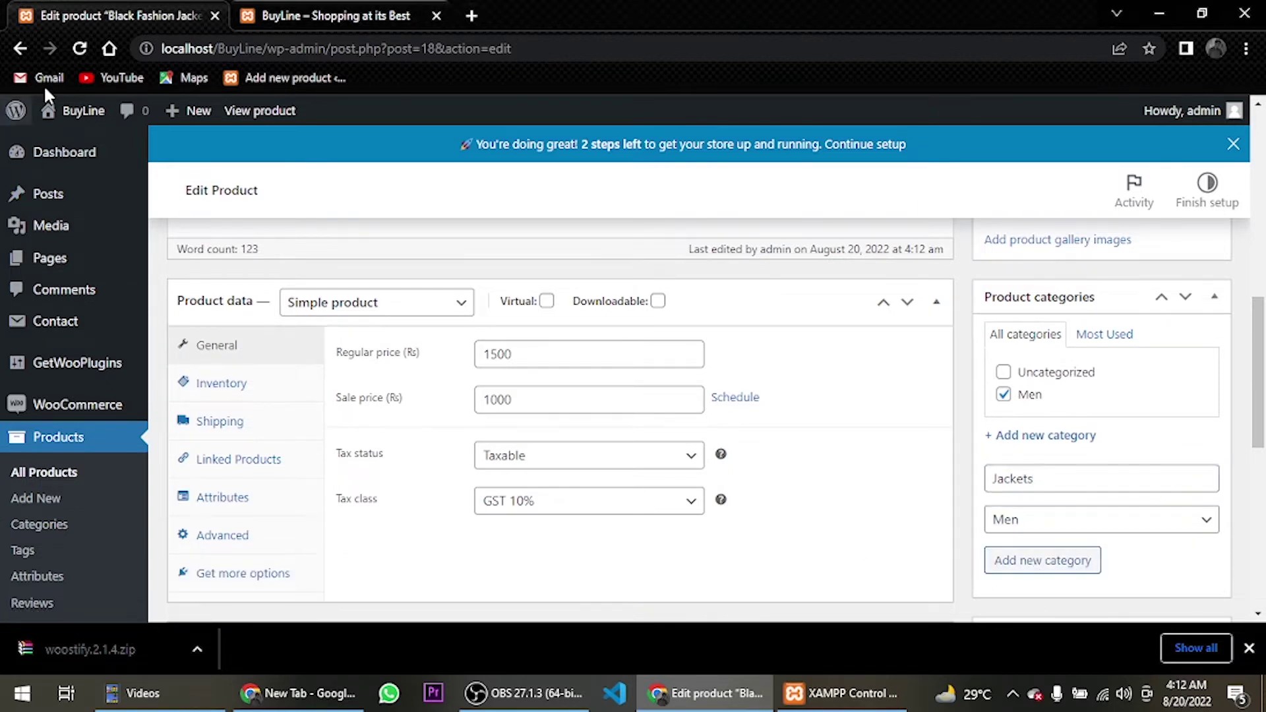
Step: Reload the product page, remove the Uncategorized category and assign the product to Men and Jackets
click(79, 48)
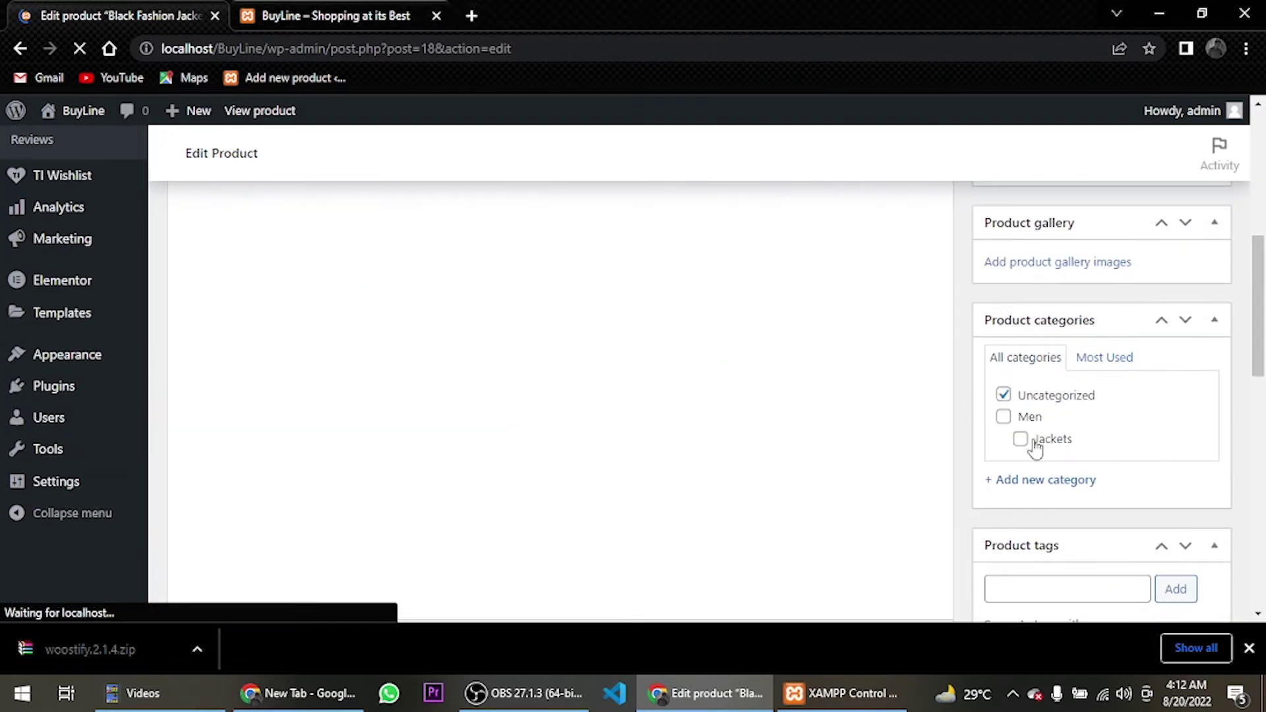
scroll(1062, 495, down, 10)
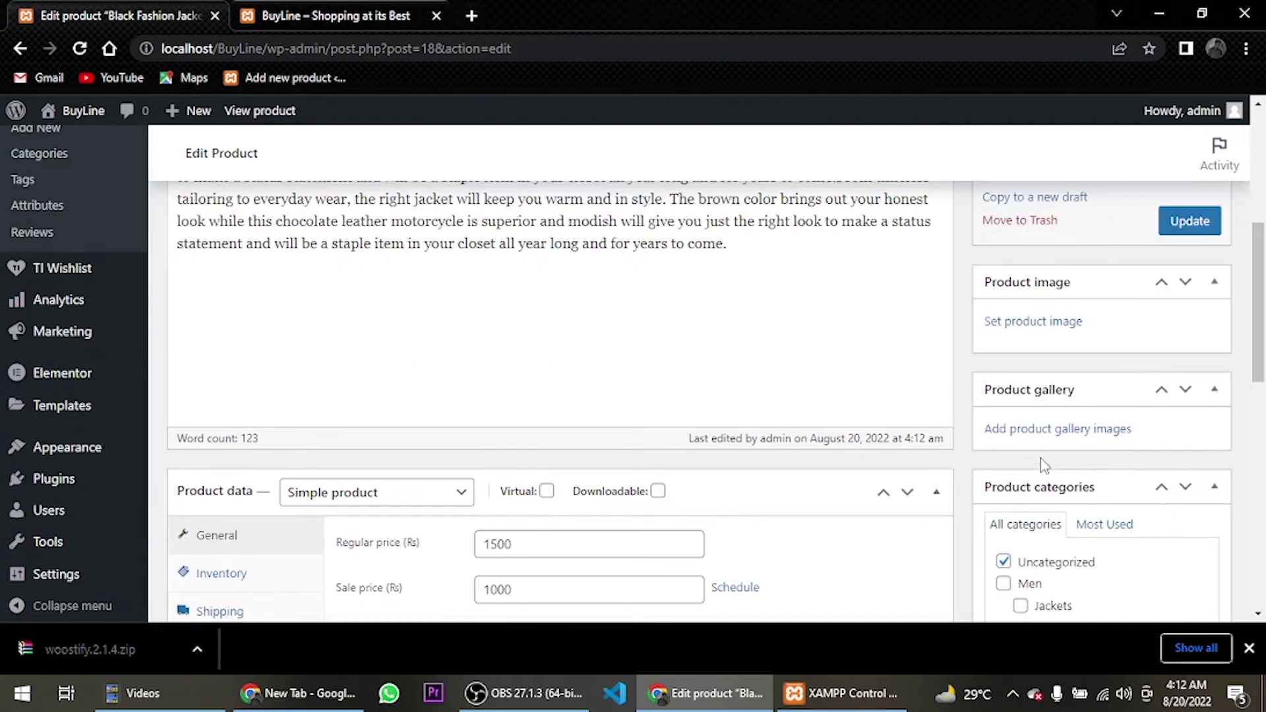
click(1003, 379)
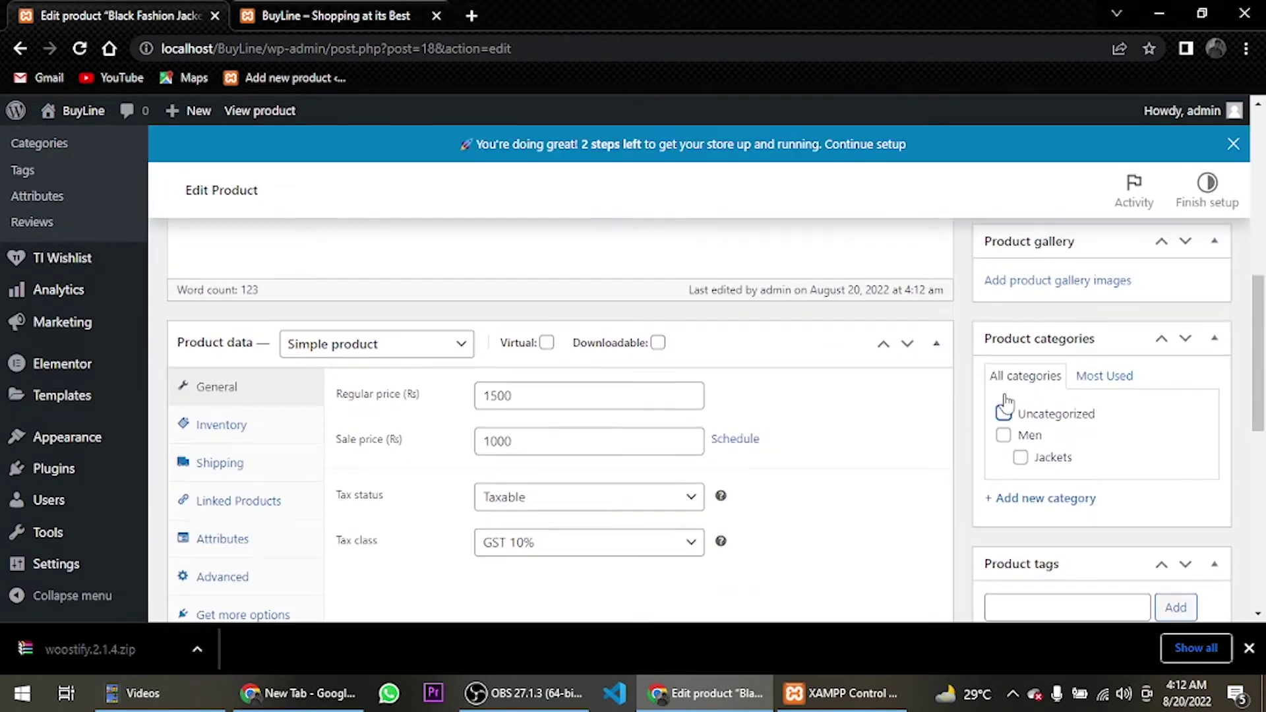
click(1004, 435)
click(1026, 459)
Step: Add the product tags men, fashion and jackets to the Black Fashion Jacket
scroll(1056, 455, down, 3)
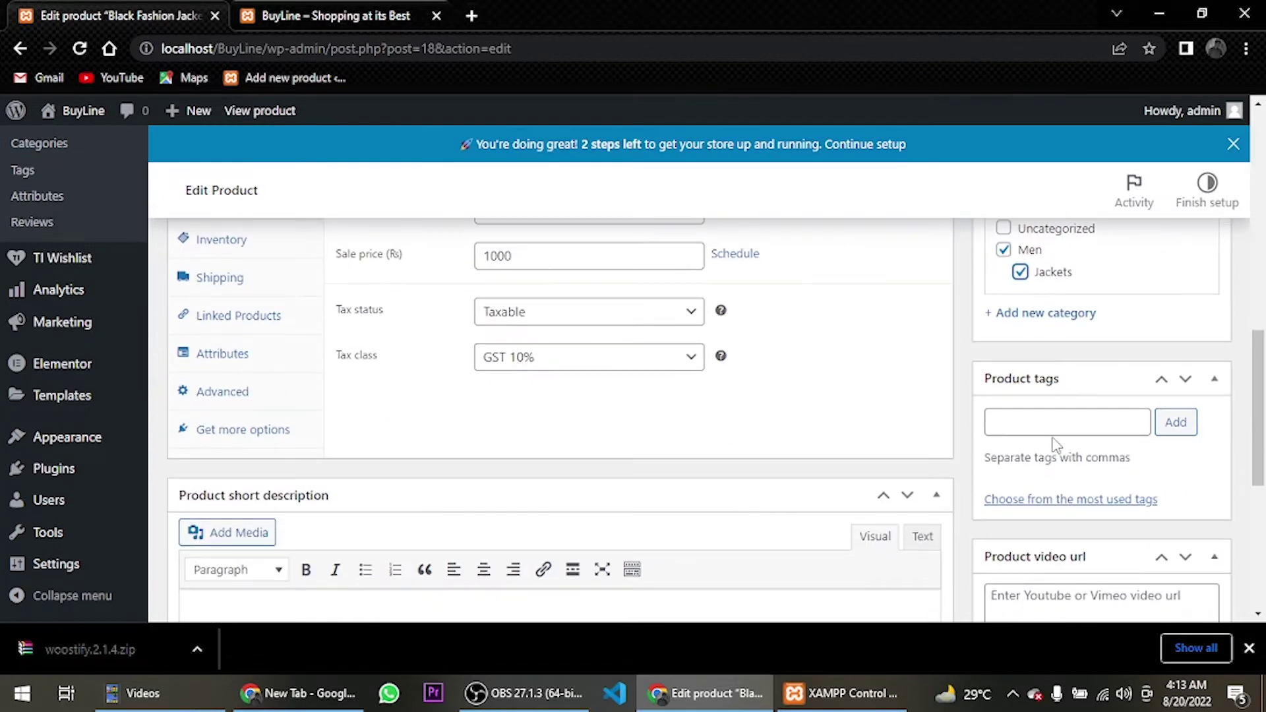
click(1050, 431)
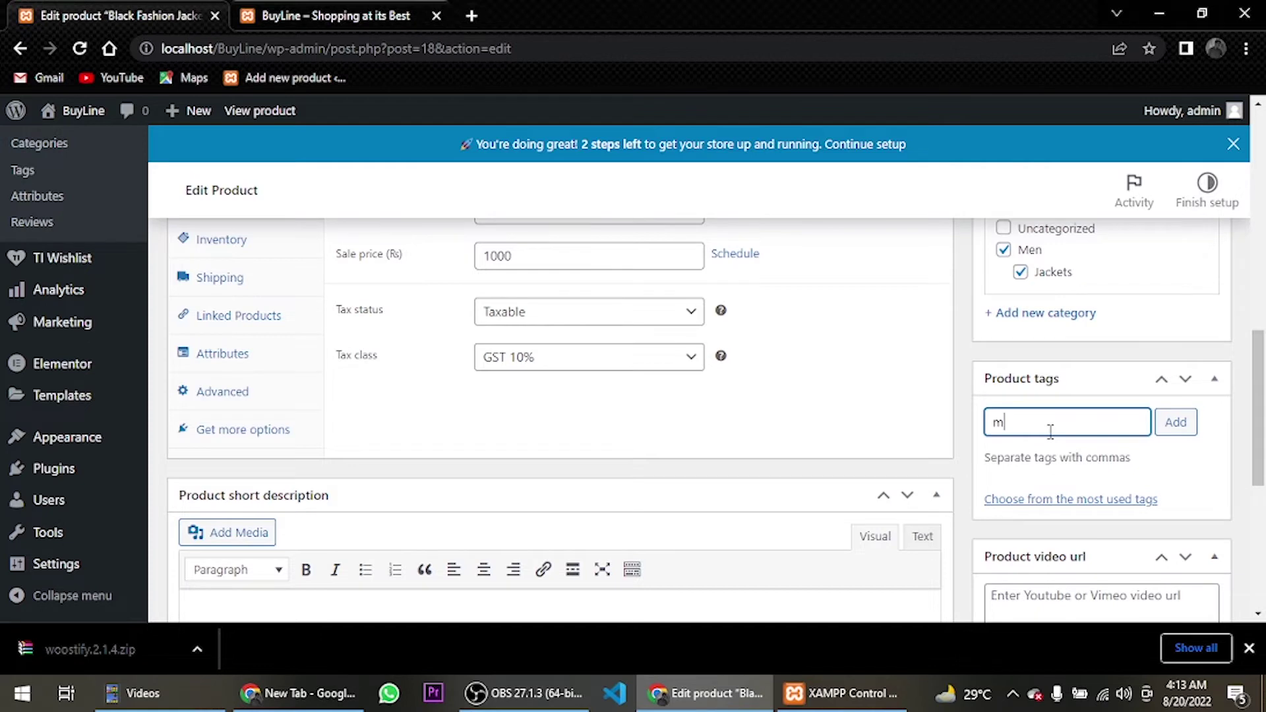
key(Return)
text(fashion)
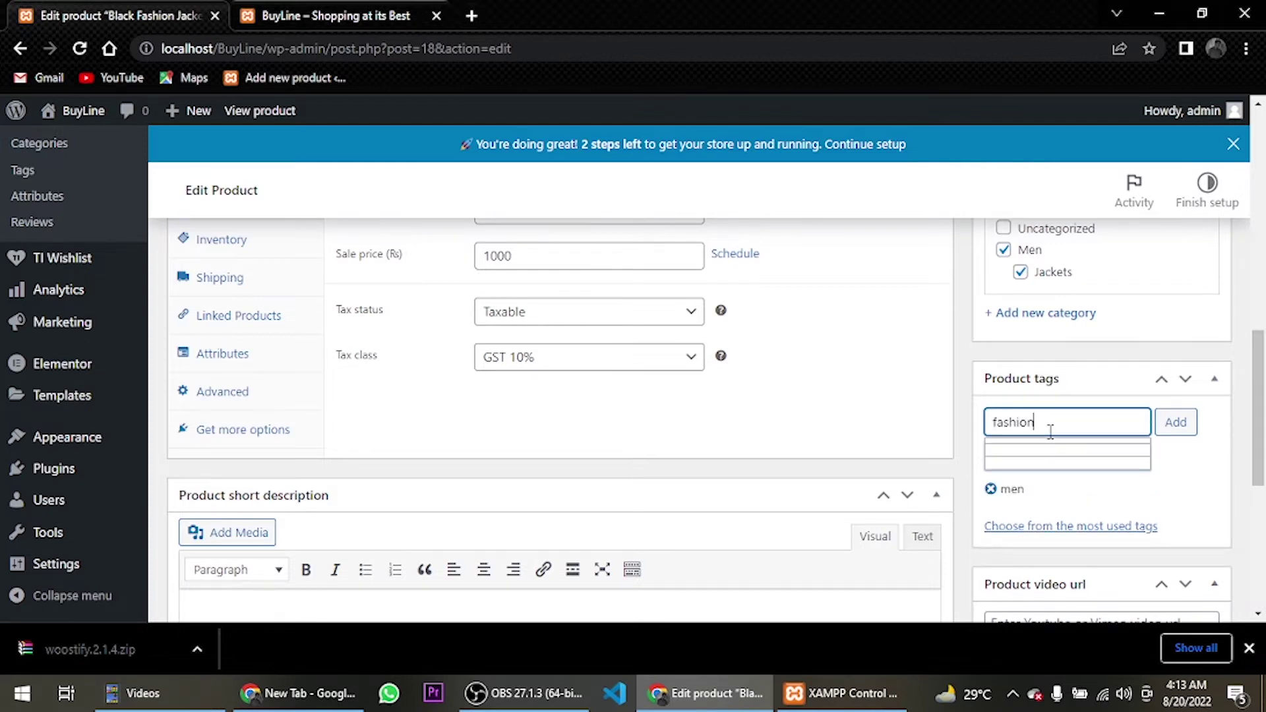
key(Return)
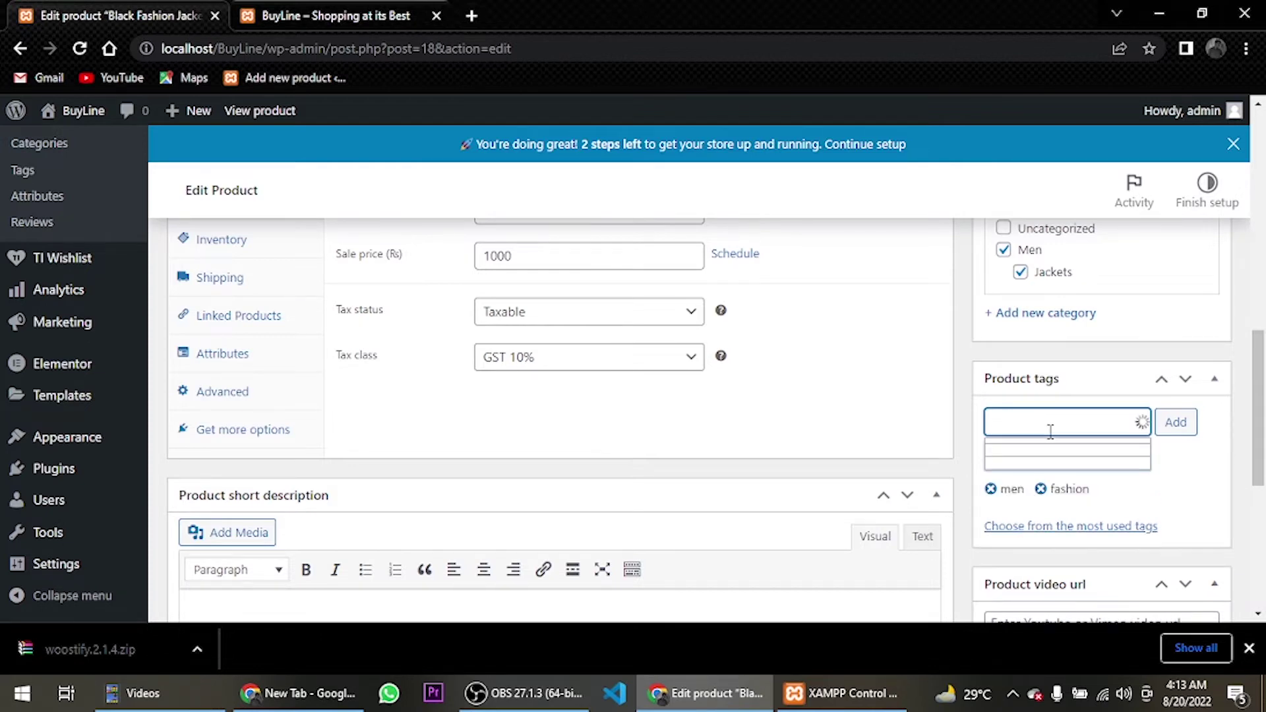
text(jackets)
key(Return)
scroll(1056, 434, down, 4)
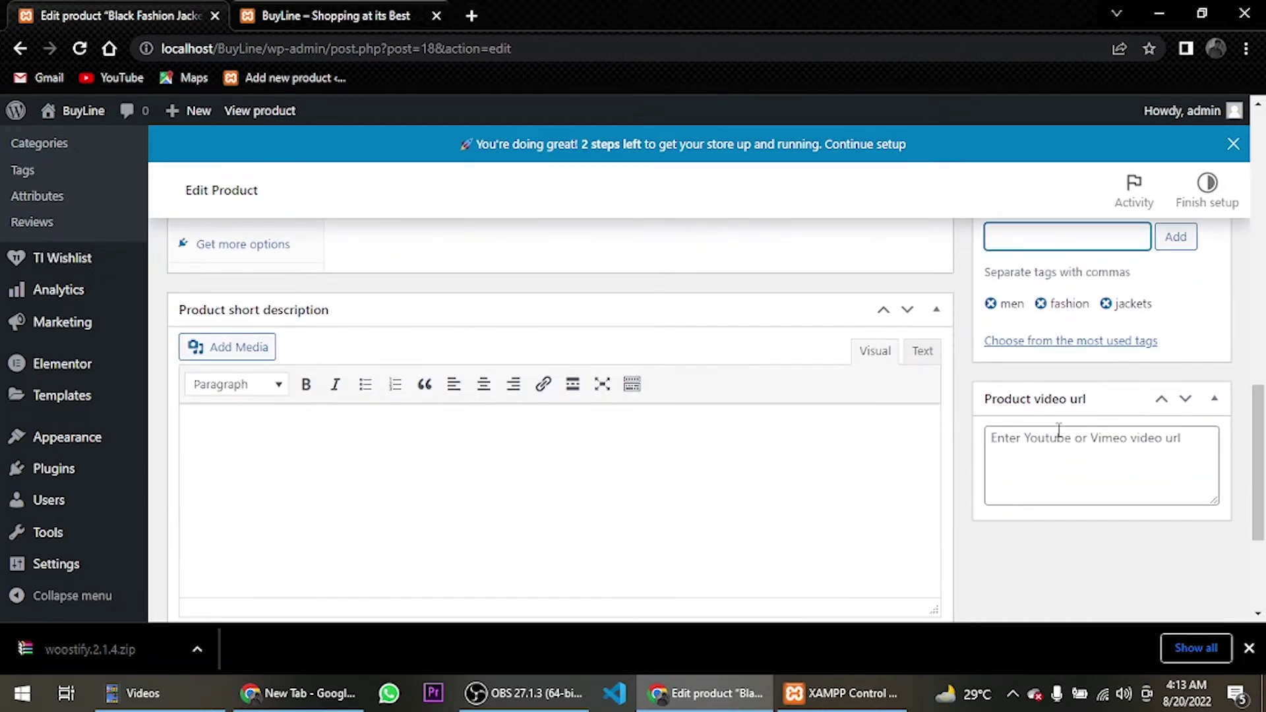
scroll(1059, 432, up, 4)
scroll(1058, 431, down, 4)
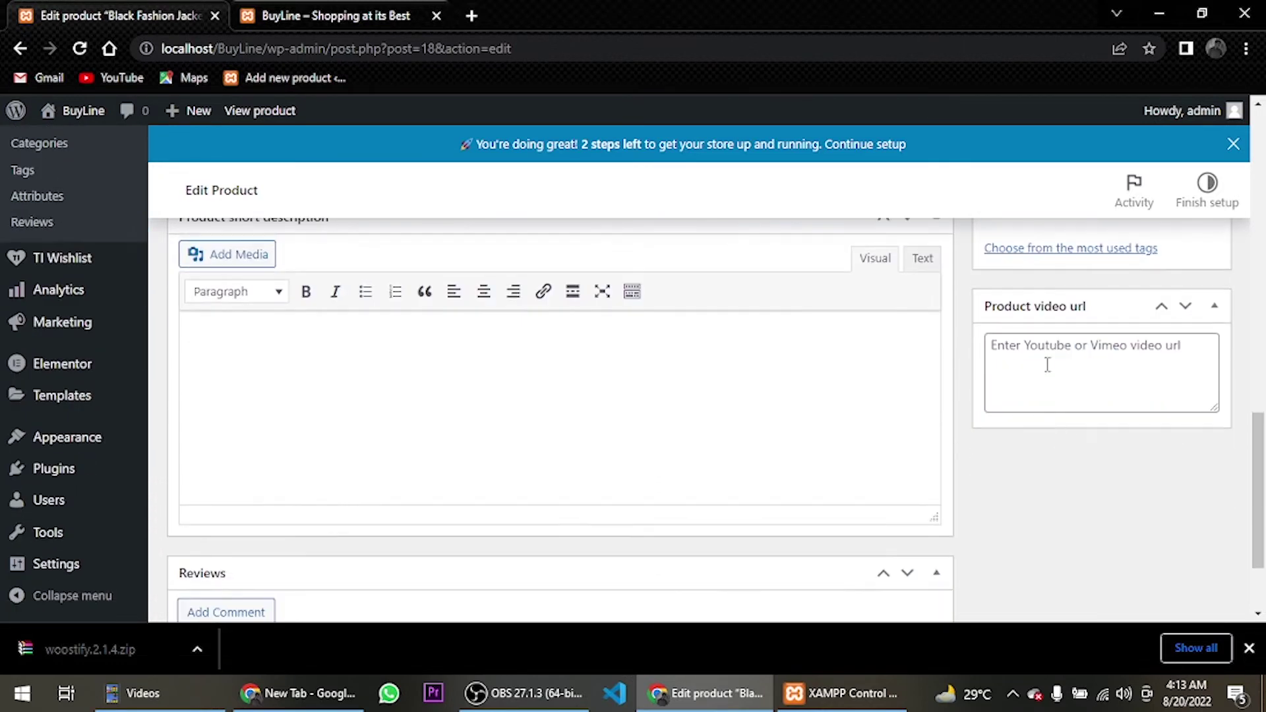
click(1048, 365)
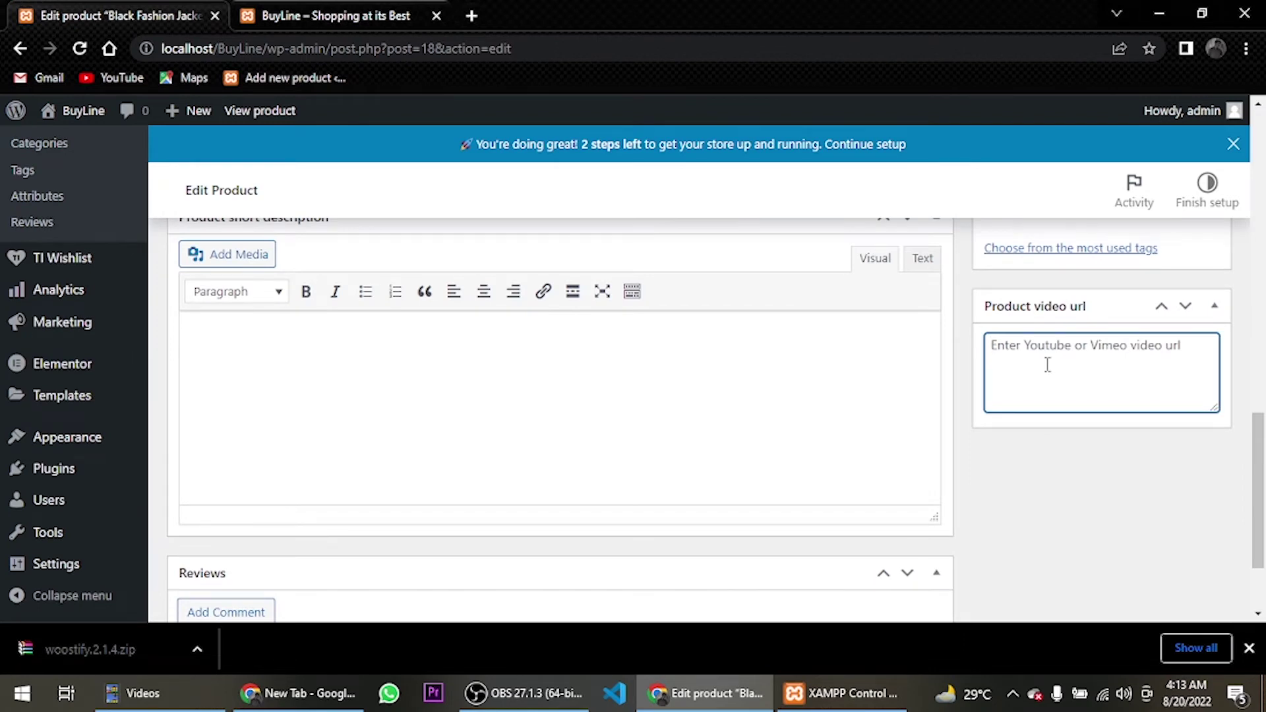
scroll(1047, 365, down, 2)
Step: For the product image, upload the Mens-Standard-Fit-Sherpa-Fleece-Jacket01-600x764 and Jacket02-600x764 pictures from the Products folder inside Downloads > Media
scroll(1046, 366, up, 9)
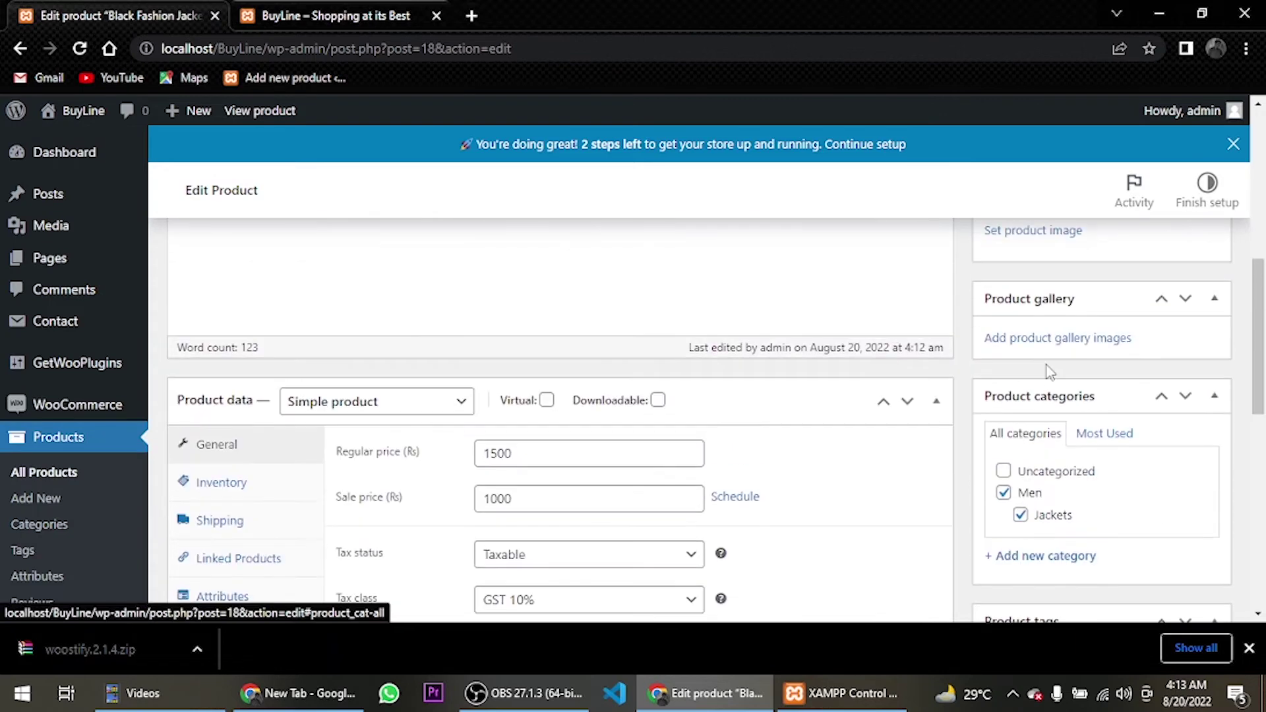
scroll(1049, 370, up, 1)
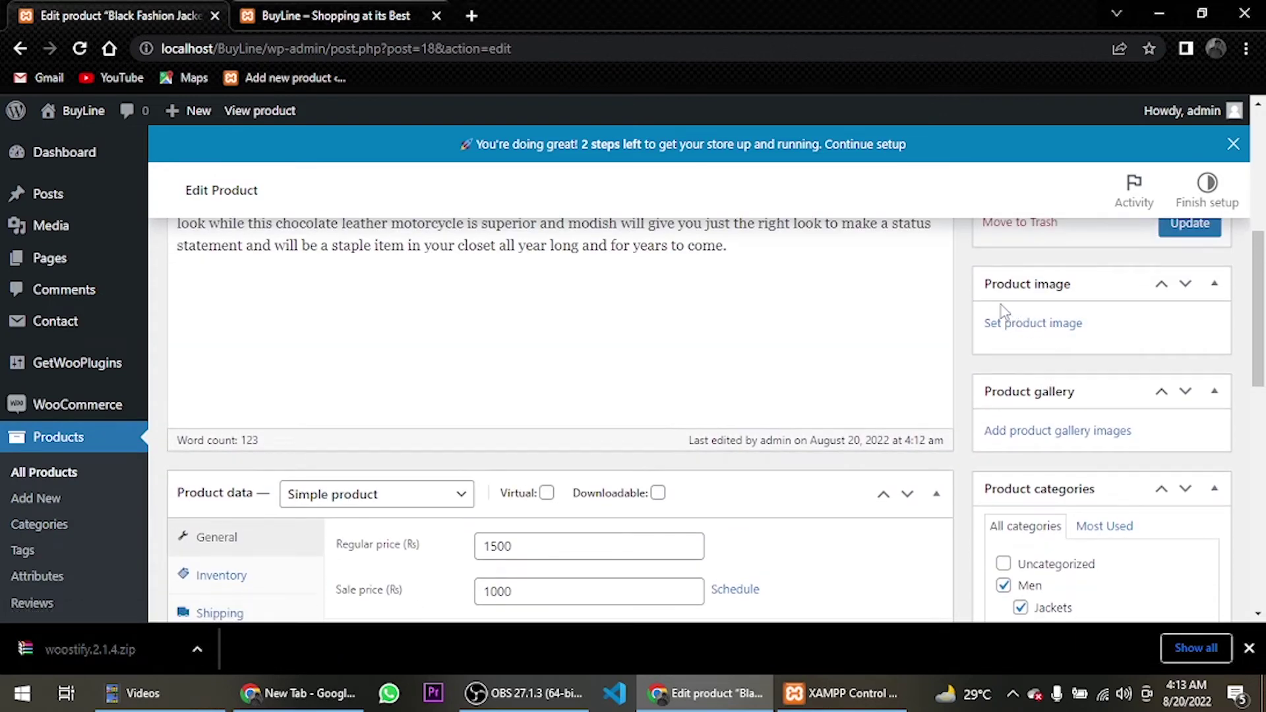
click(1034, 325)
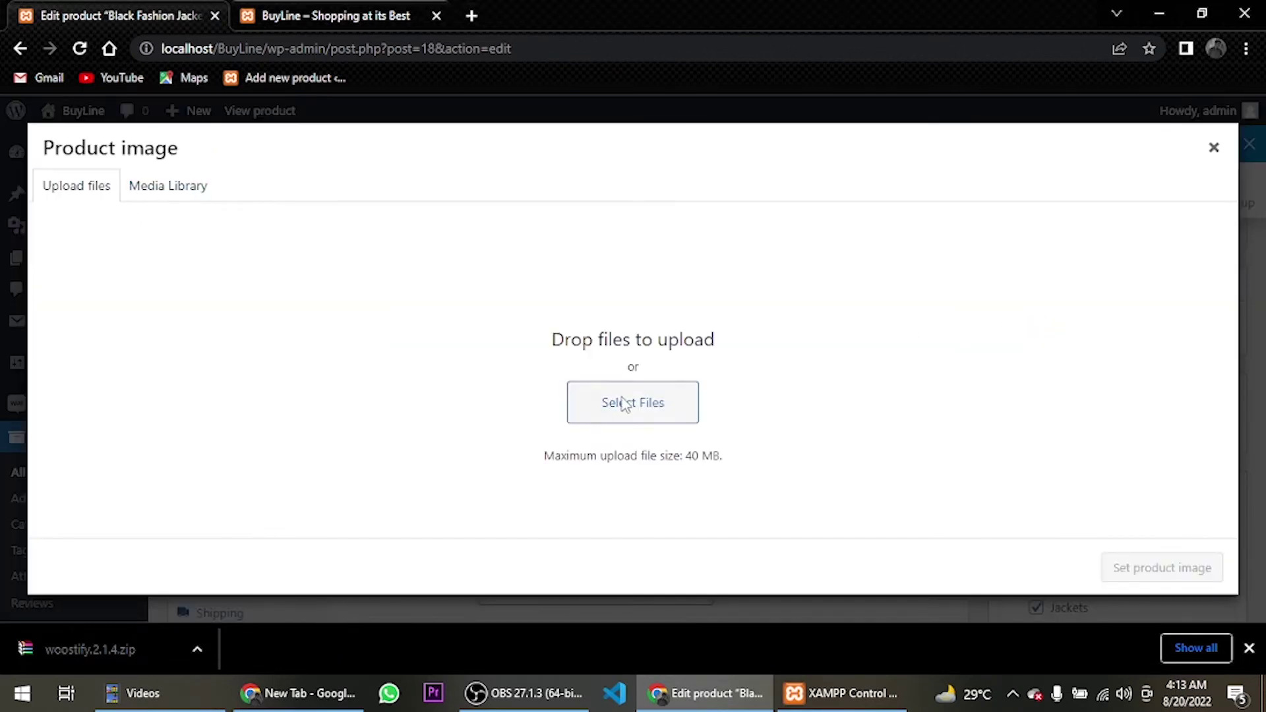
click(651, 413)
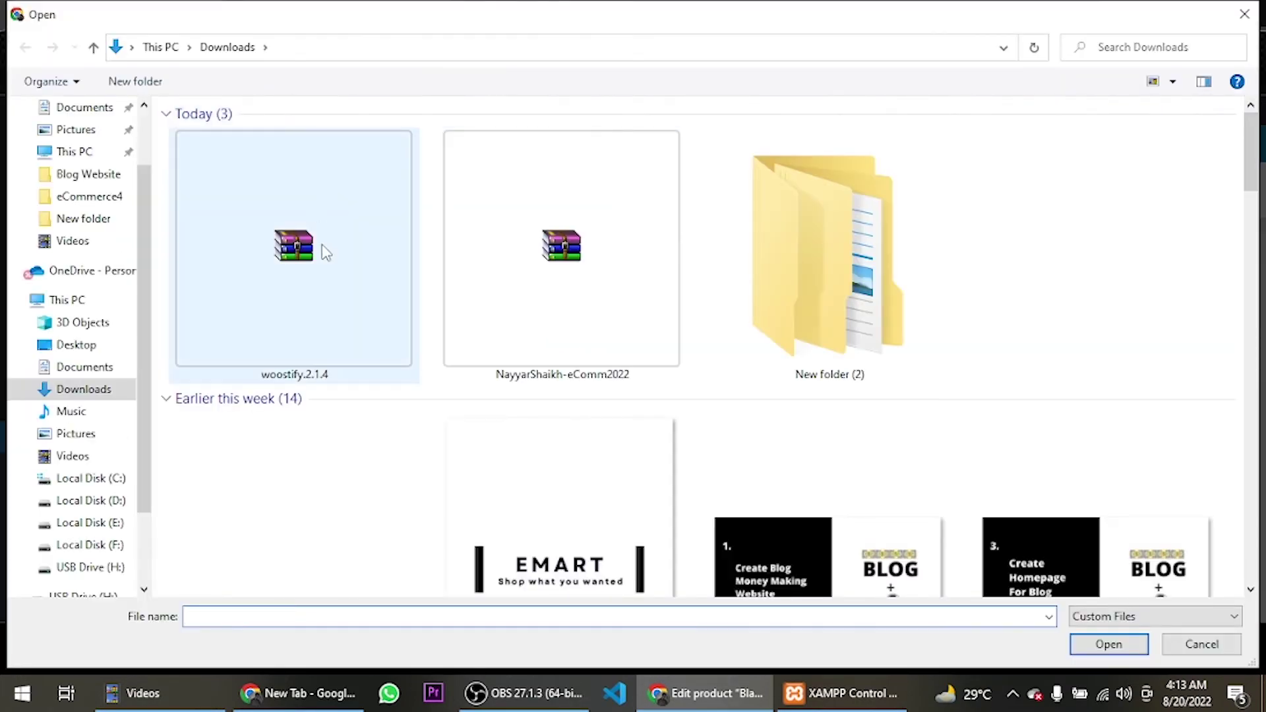
scroll(521, 305, down, 15)
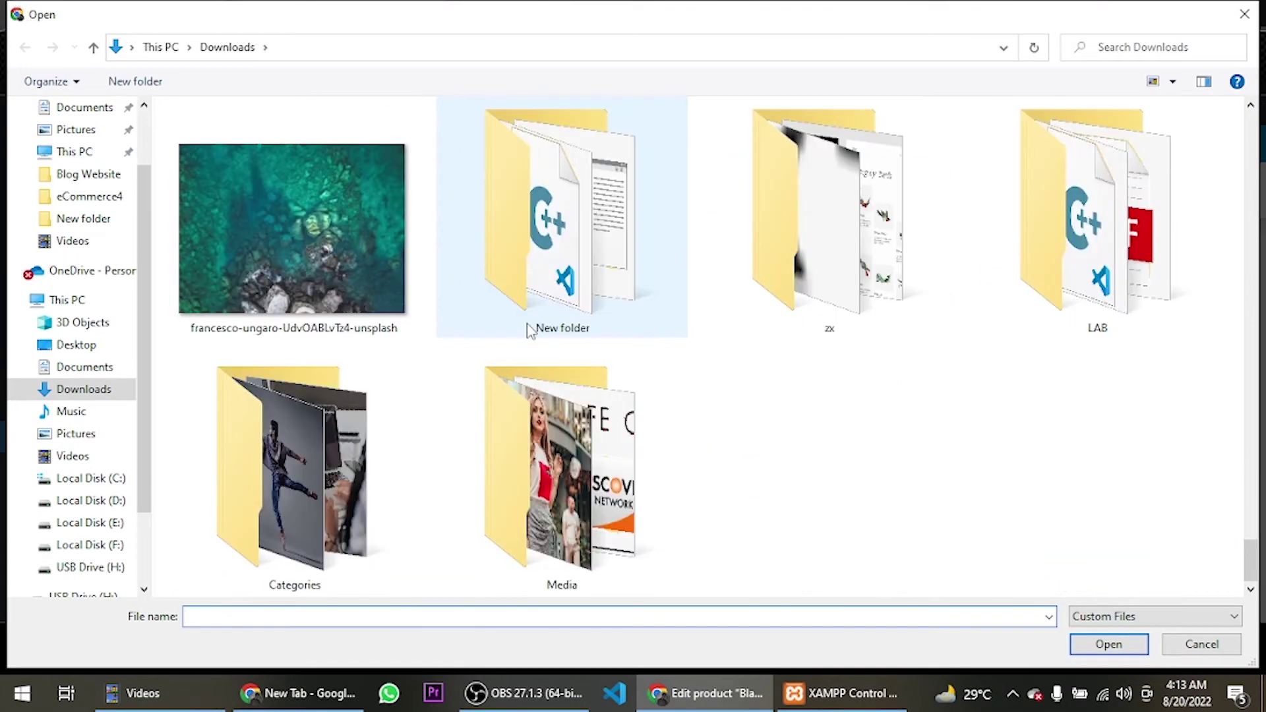
click(561, 475)
click(1109, 644)
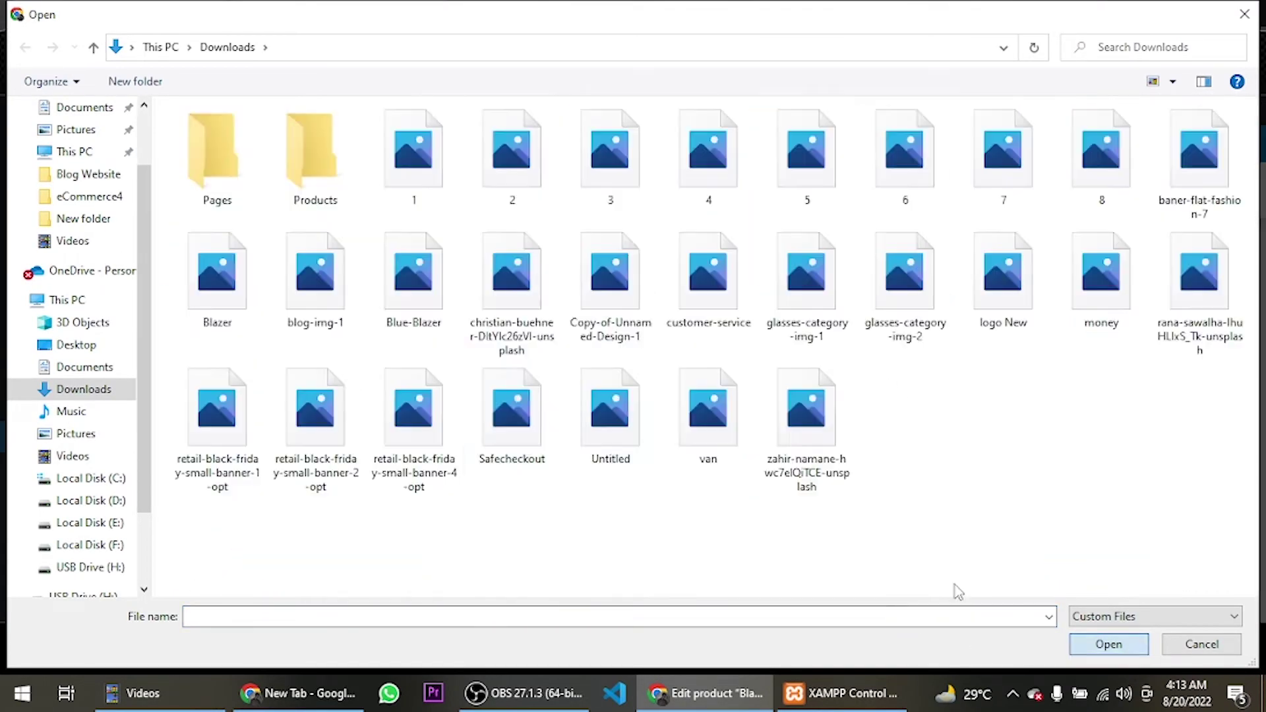
double_click(338, 209)
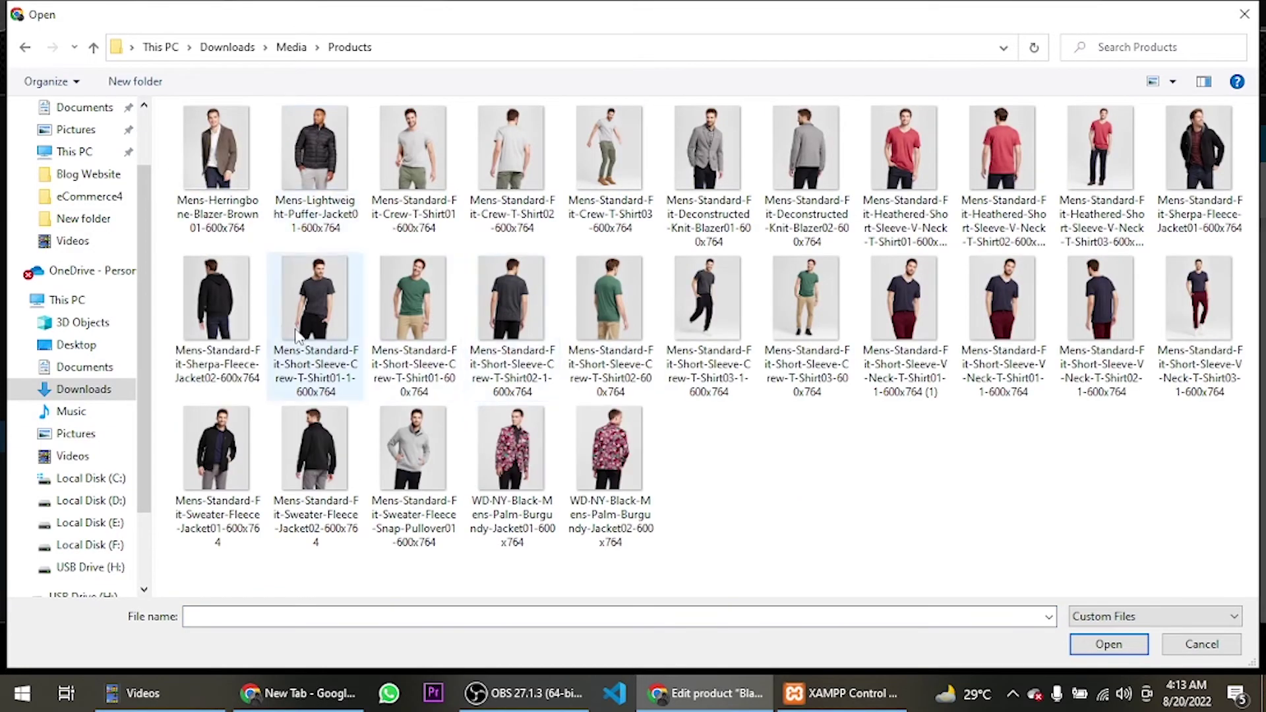
click(217, 303)
ctrl+click(1198, 151)
click(1108, 645)
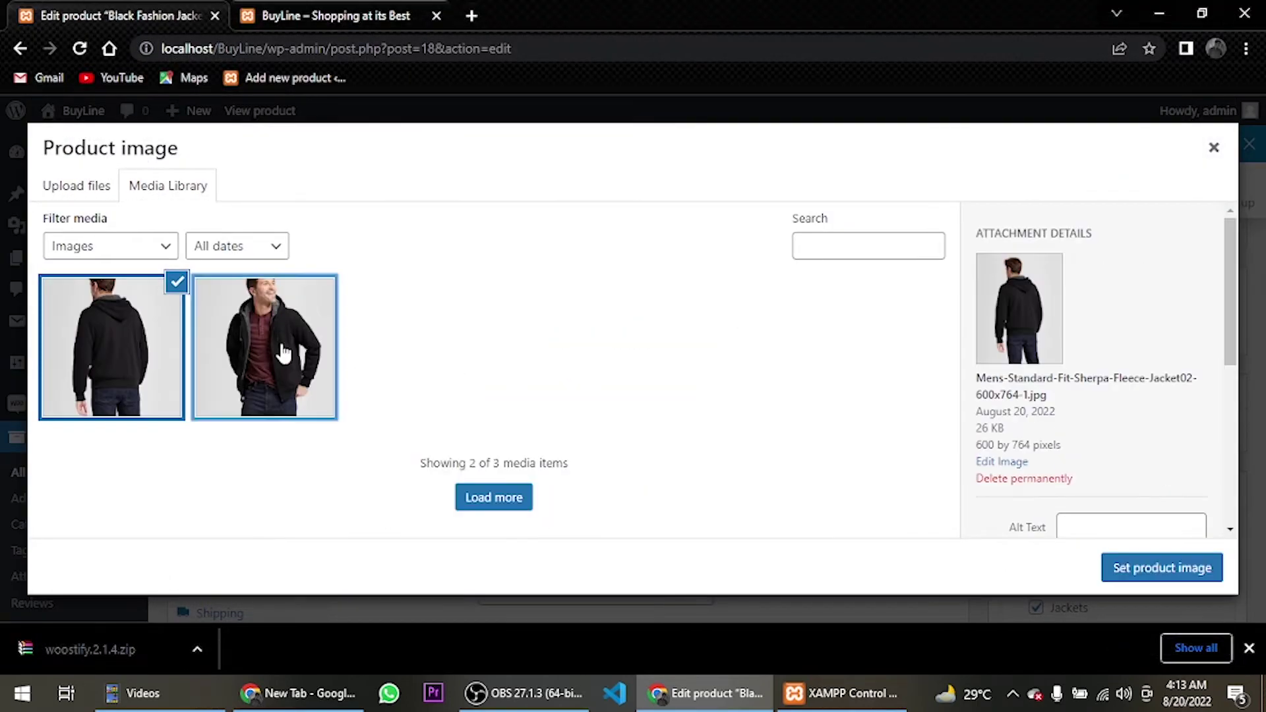
Step: Set the front-view jacket picture as the product image and add the back-view picture to the product gallery
click(284, 353)
click(1137, 571)
scroll(1114, 537, down, 3)
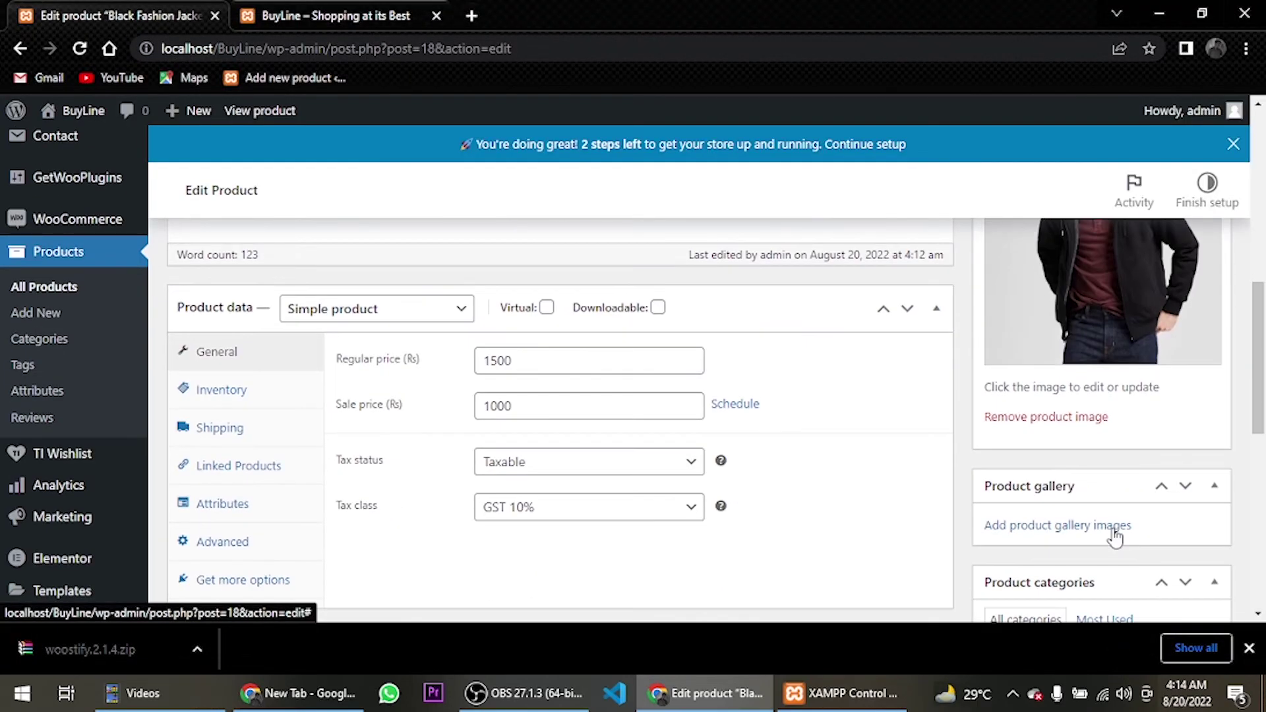
click(1115, 527)
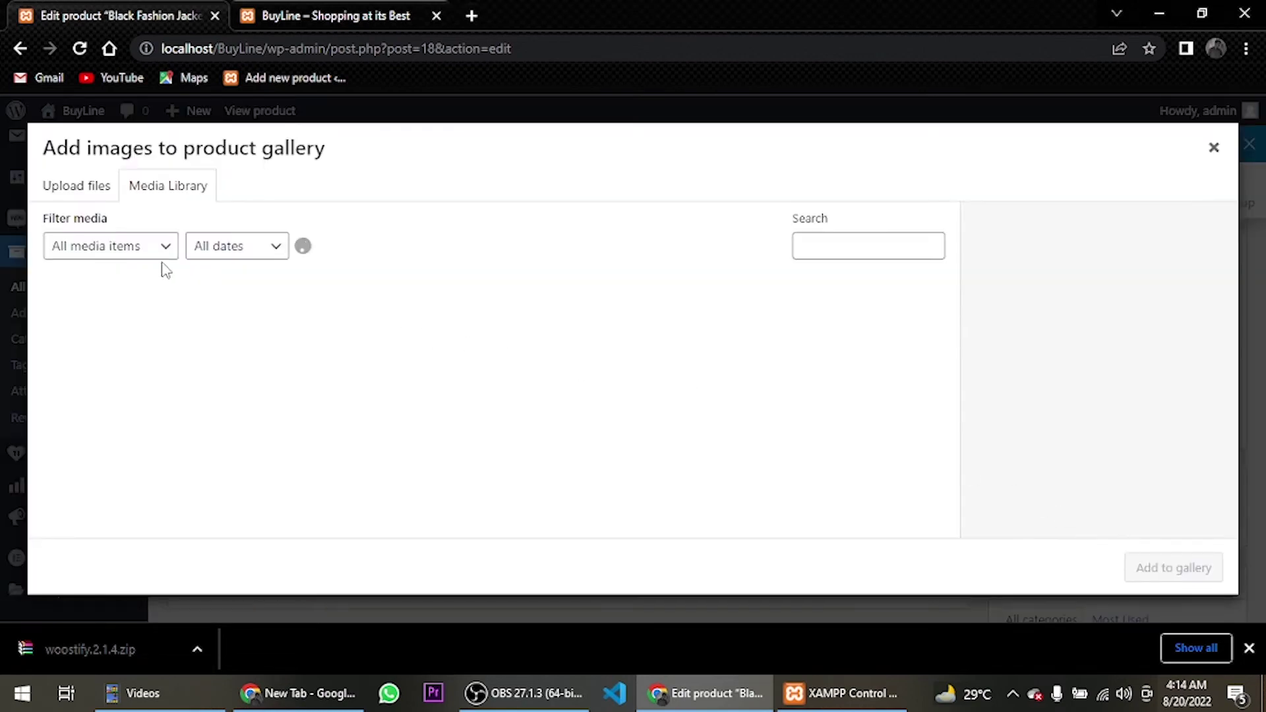
click(86, 338)
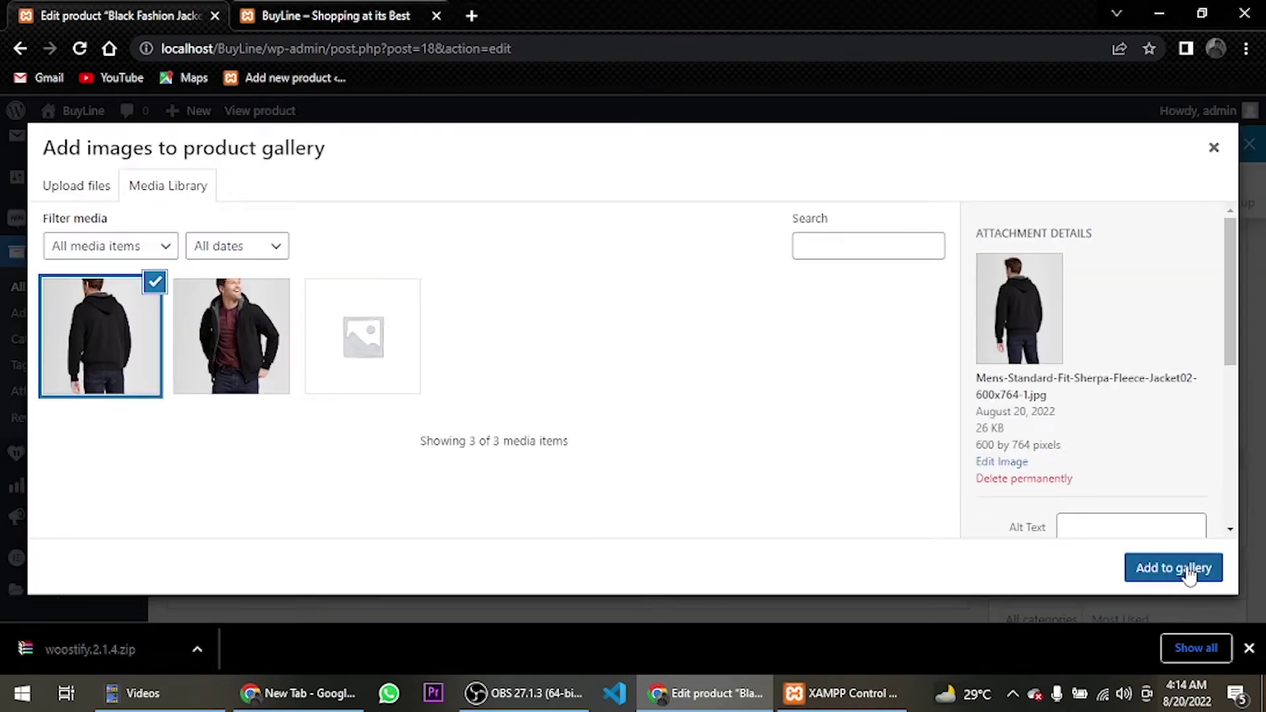
click(1178, 568)
Step: Update the product and open its page in the store
scroll(1072, 498, up, 10)
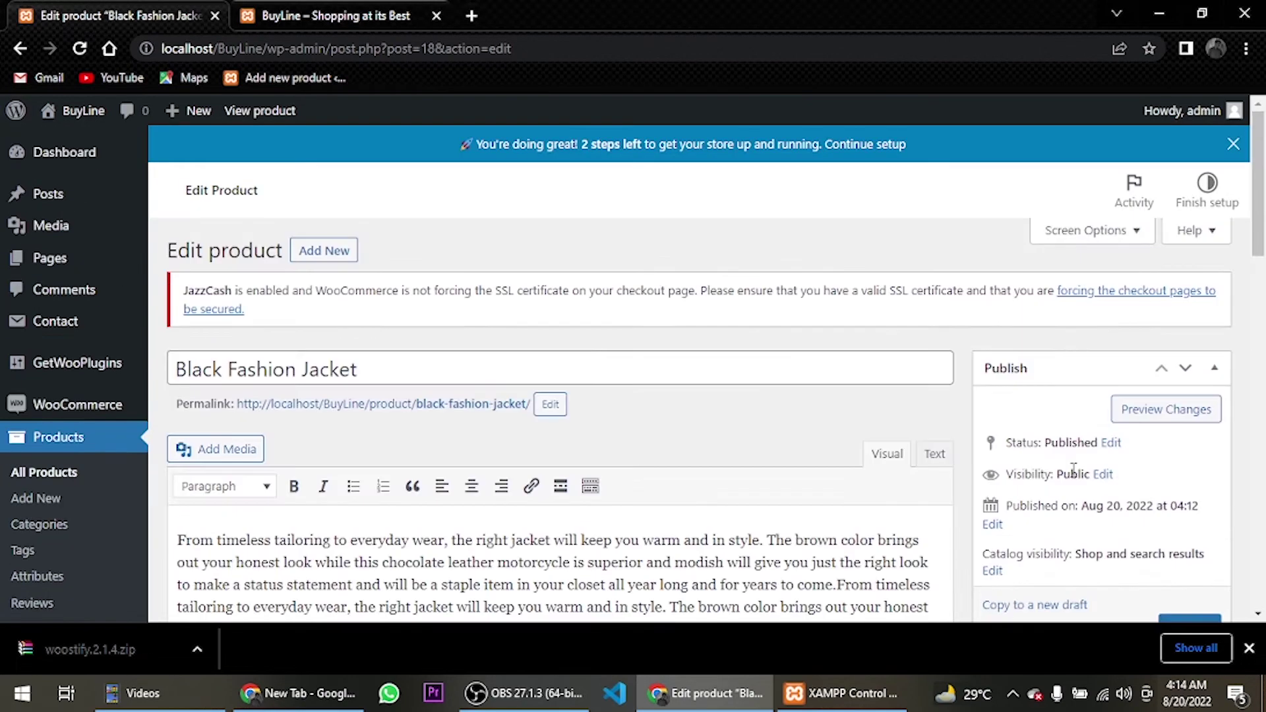
scroll(1148, 433, down, 4)
click(1183, 355)
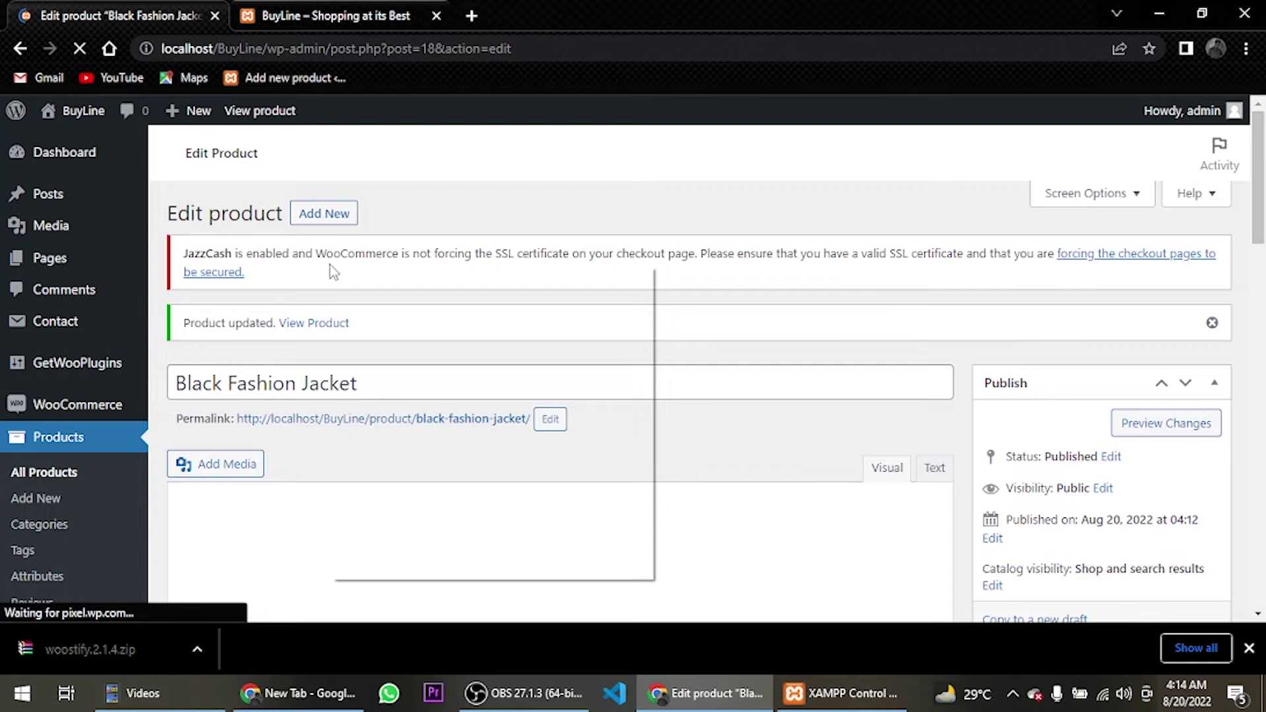
click(314, 323)
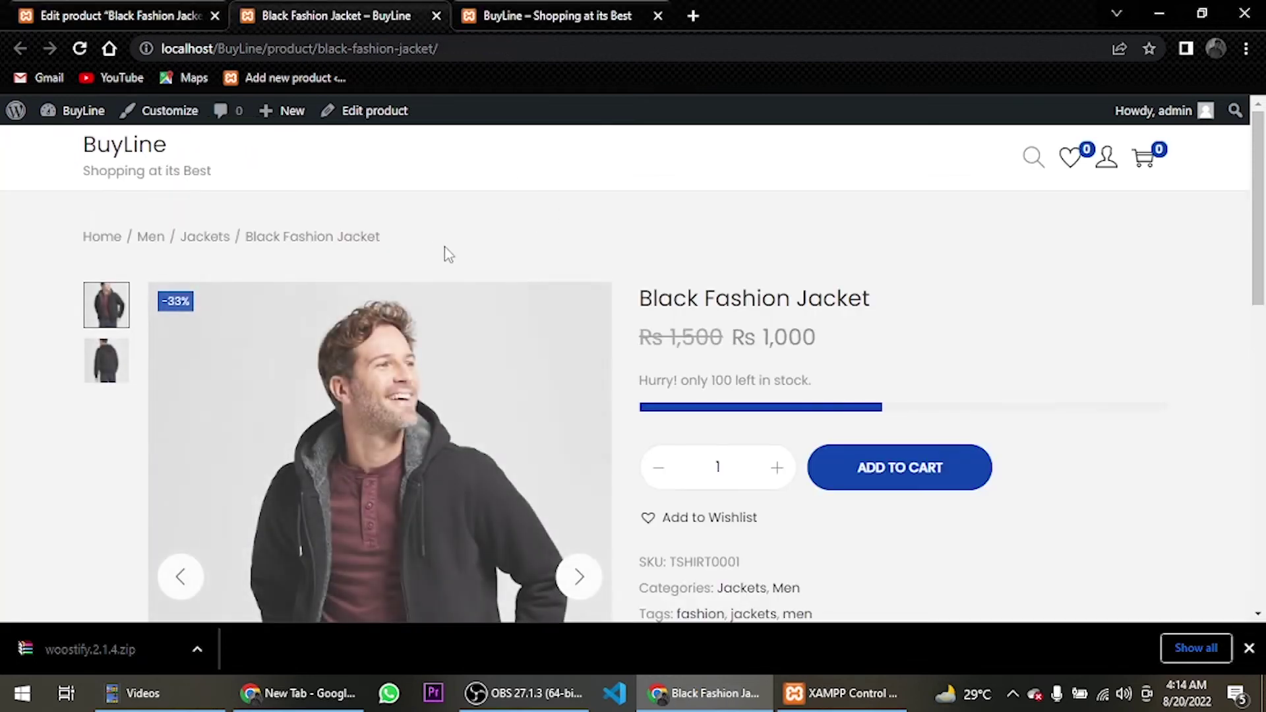
Step: Examine the jacket's store page: images, regular and sale price, stock notice, SKU, categories and tags
scroll(370, 237, down, 3)
scroll(370, 240, up, 3)
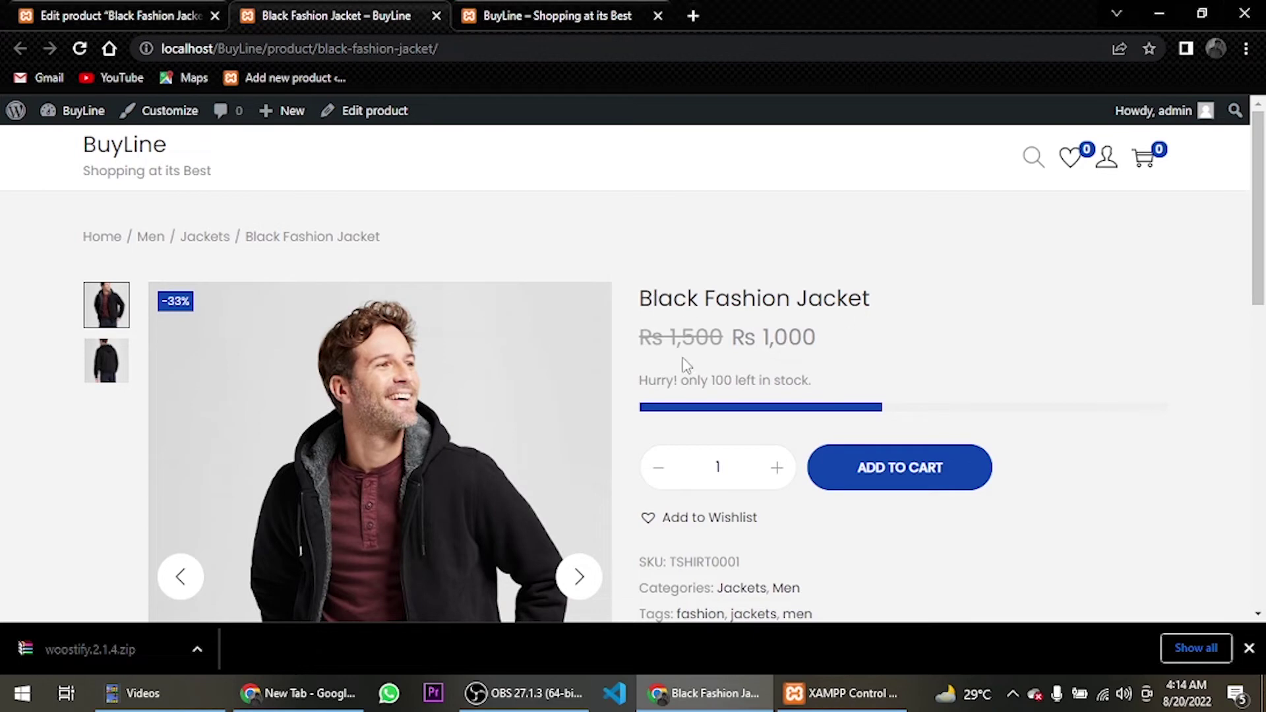
drag(638, 348, 720, 361)
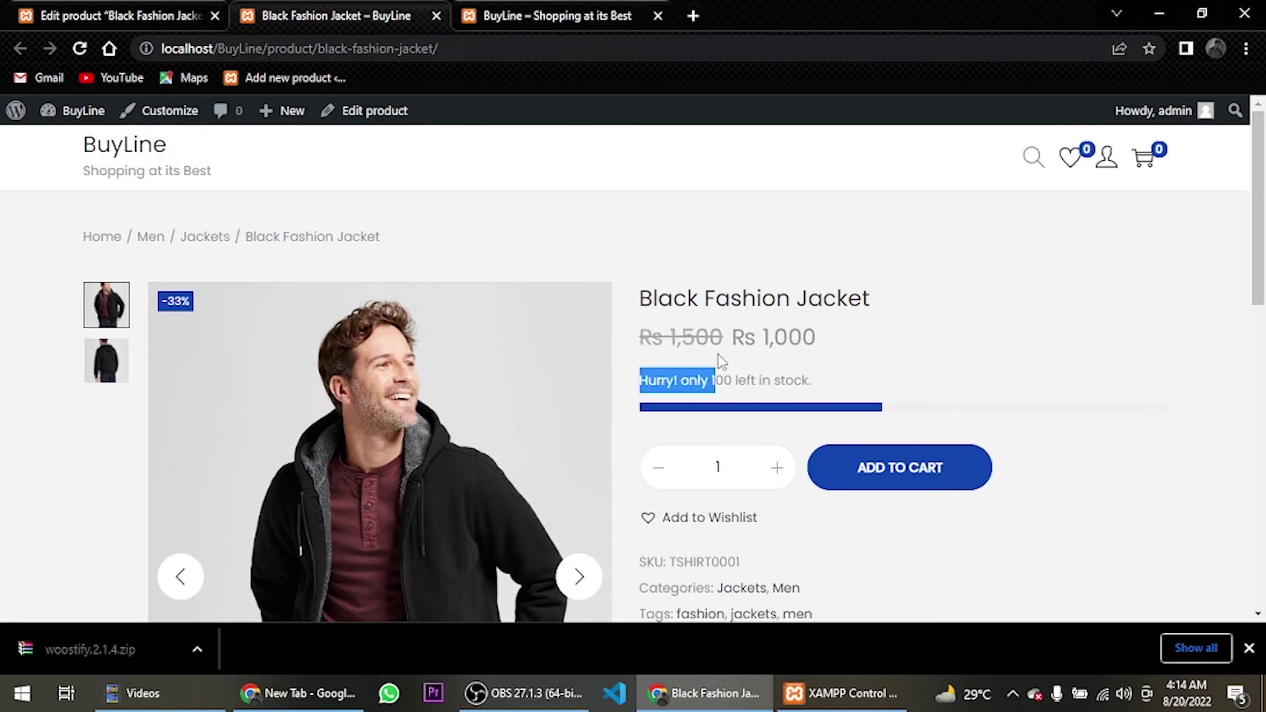
click(883, 343)
scroll(740, 308, down, 3)
scroll(294, 246, up, 2)
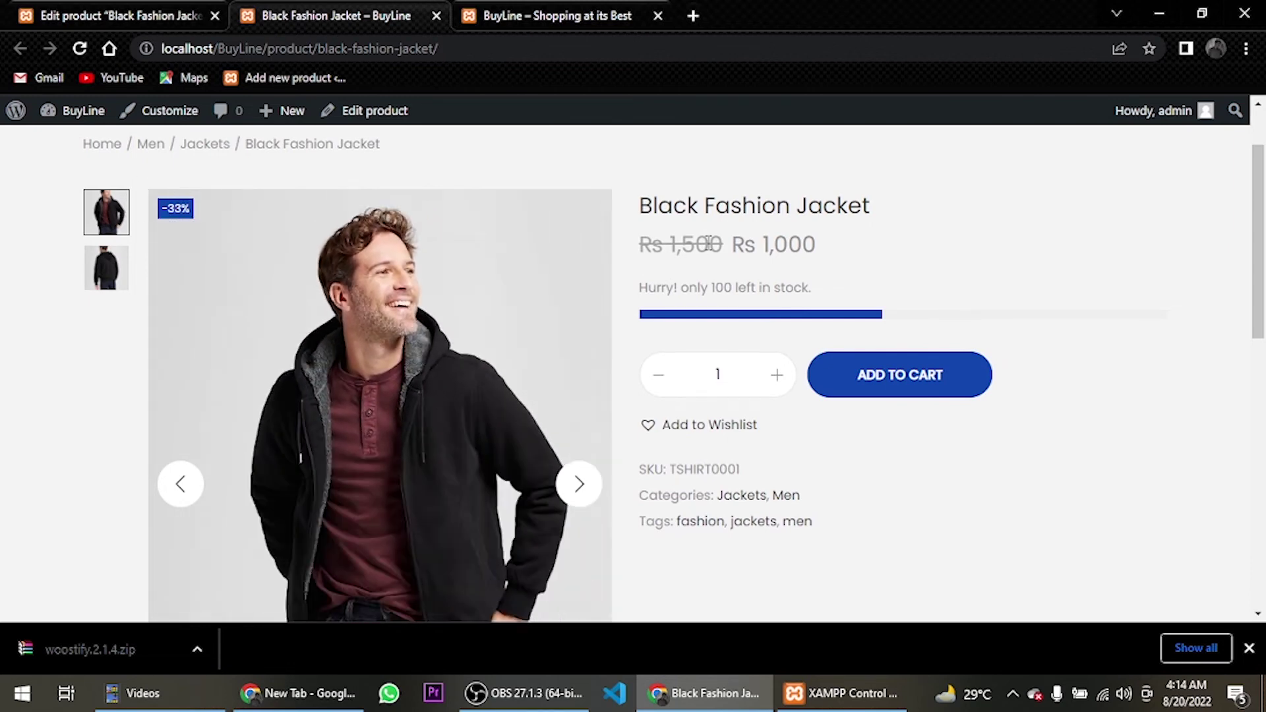
scroll(798, 310, down, 2)
scroll(798, 313, down, 5)
scroll(786, 310, up, 6)
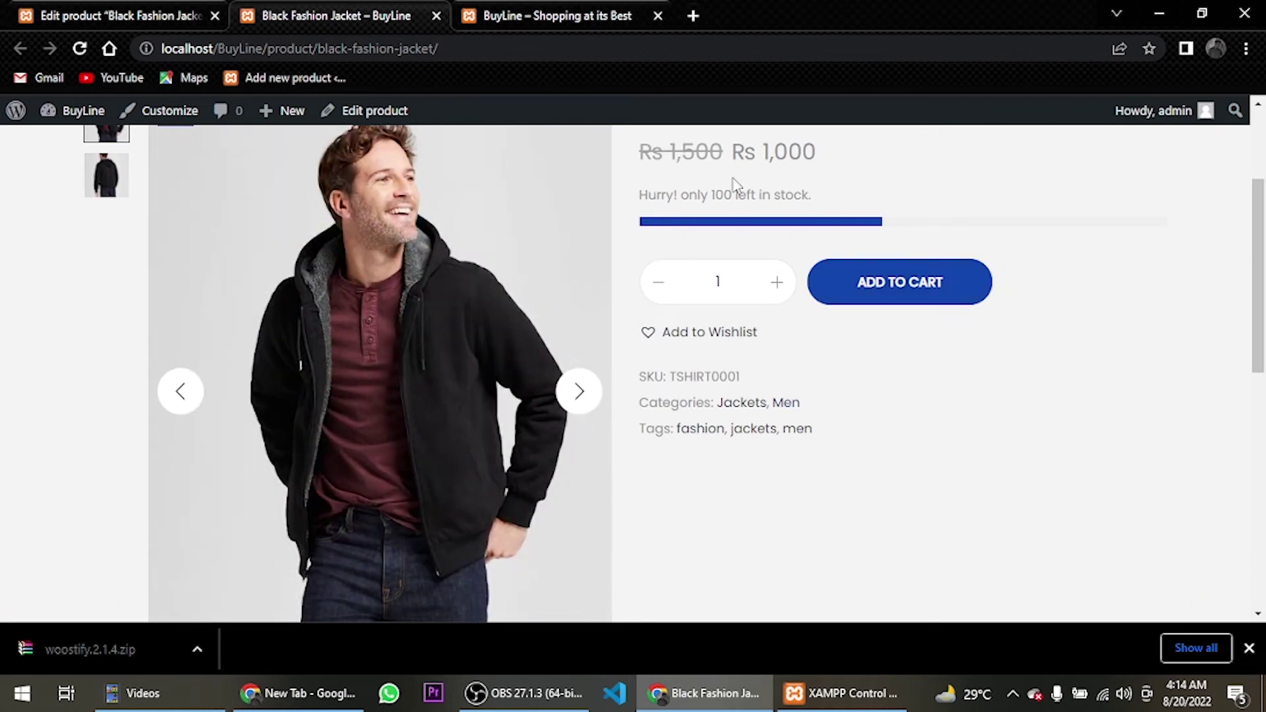
scroll(779, 237, down, 1)
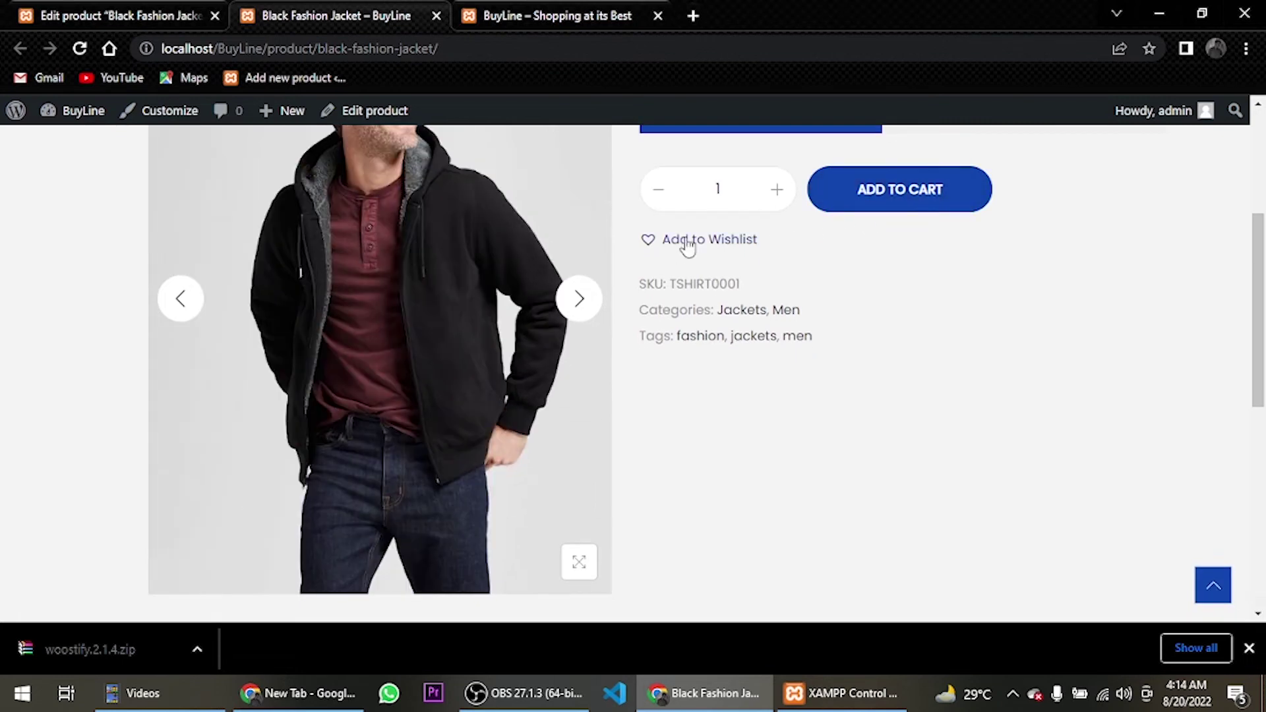
scroll(770, 281, down, 1)
Step: Check the Additional information and Reviews sections of the jacket's store page, and look over the product summary again
scroll(691, 231, down, 5)
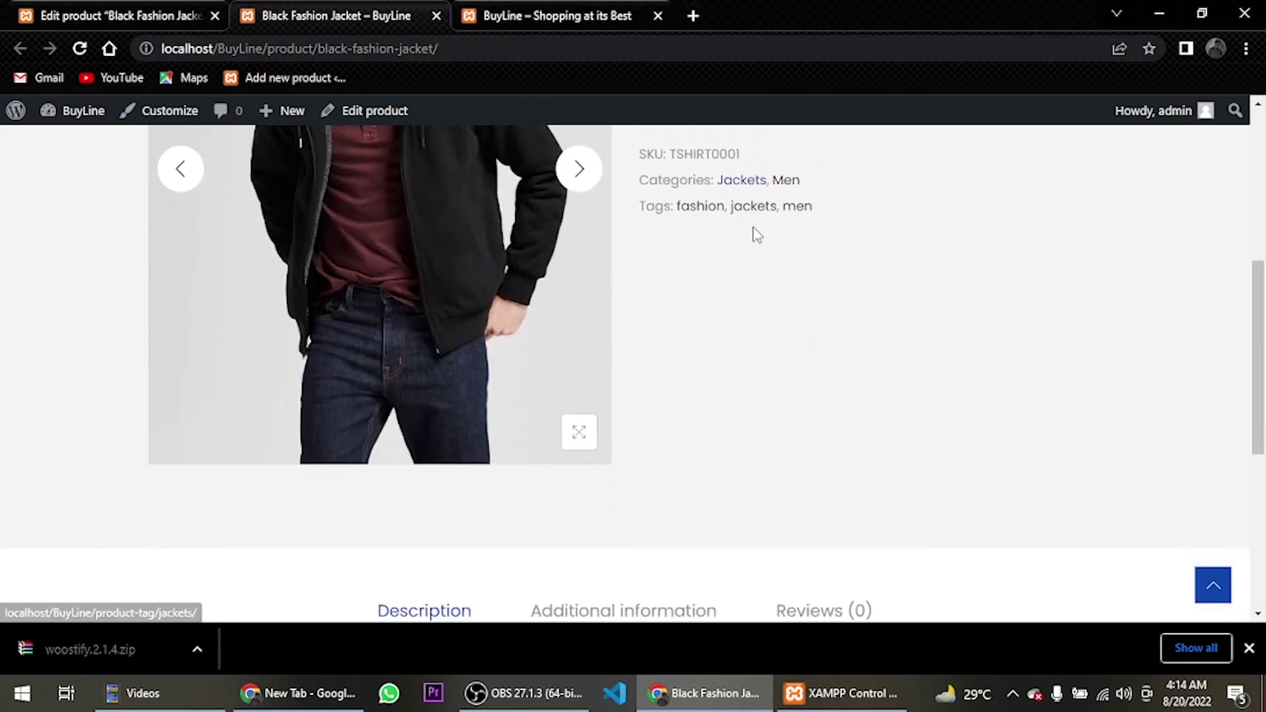
click(593, 281)
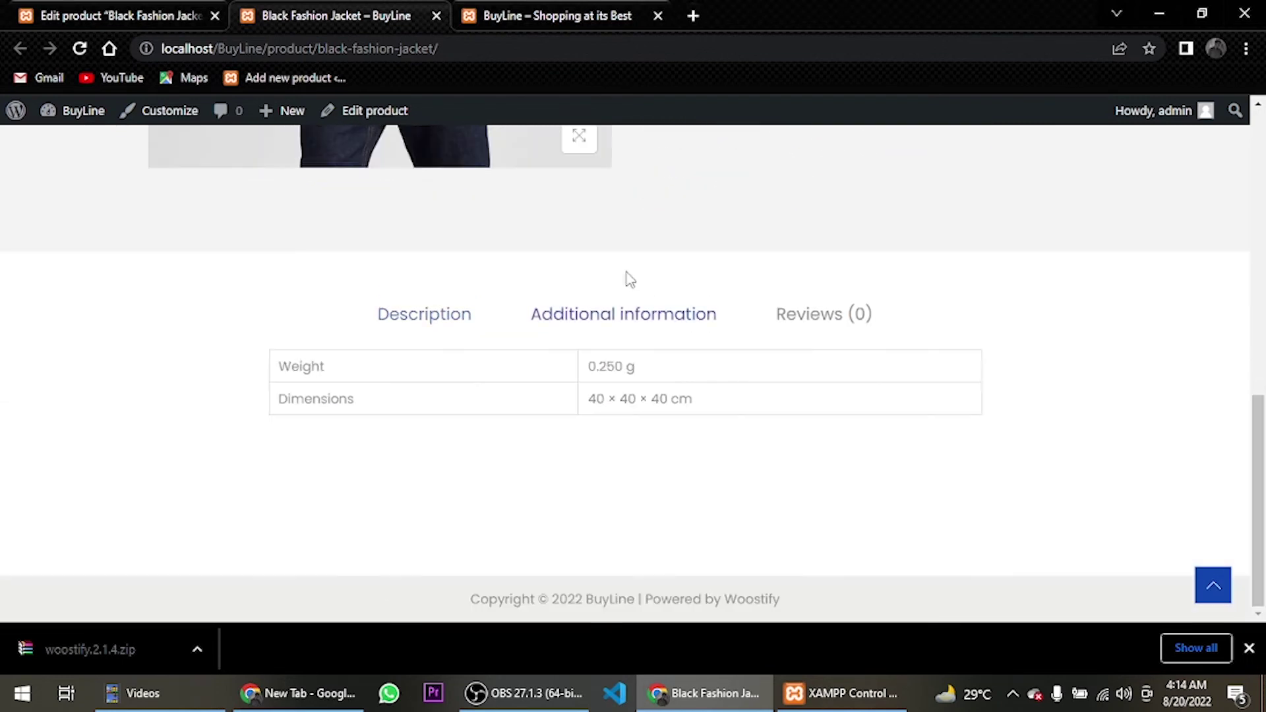
click(804, 315)
scroll(783, 372, up, 5)
scroll(765, 423, up, 3)
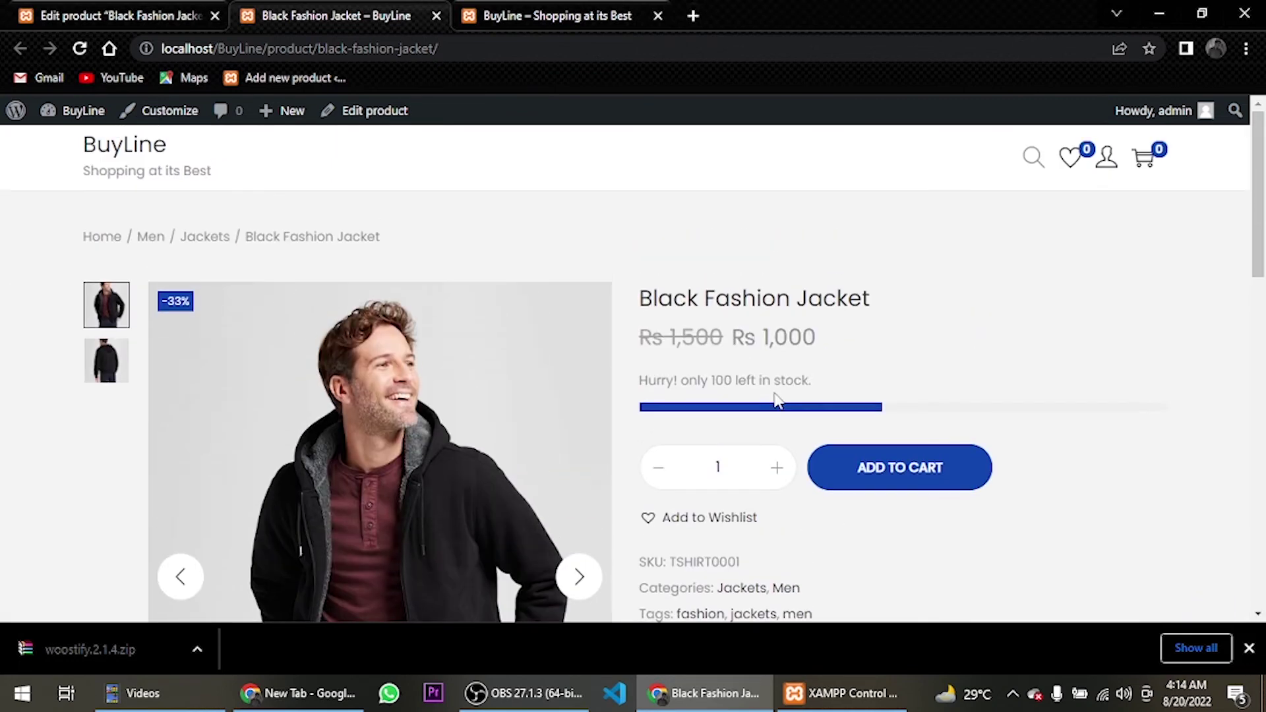
scroll(777, 399, down, 3)
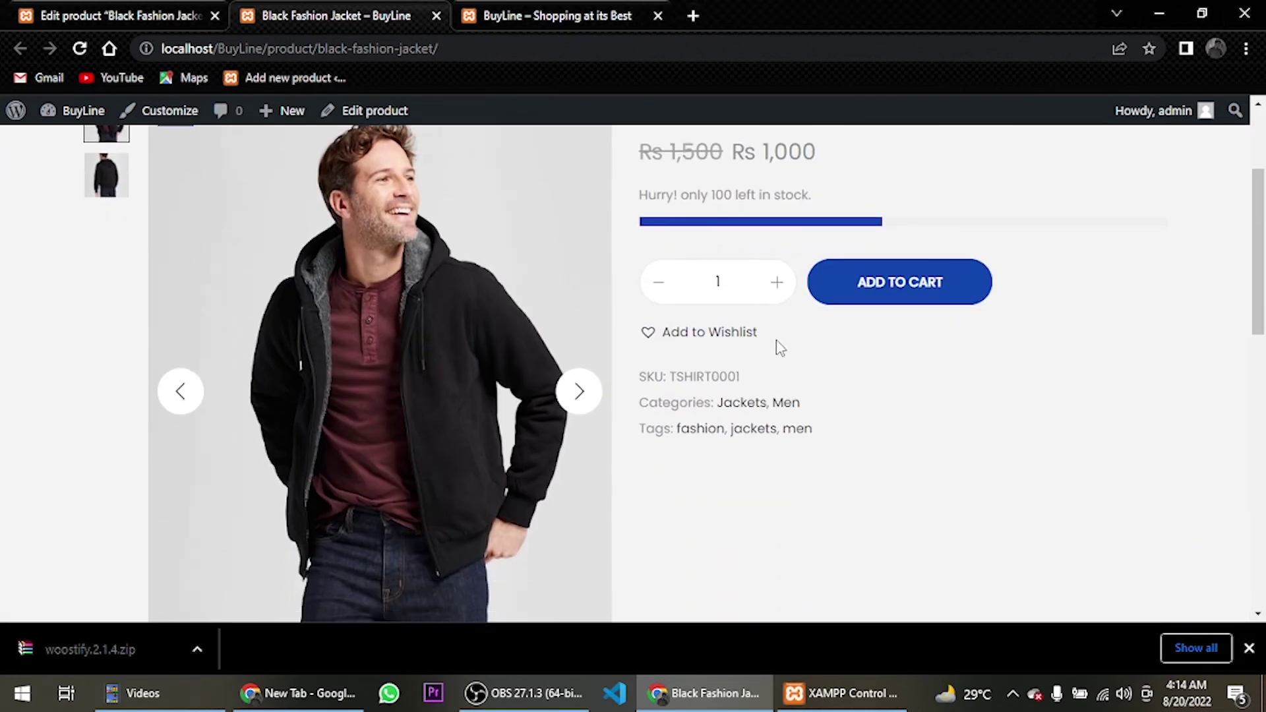
Step: Back in the product editor, fill in the short description with the "From timeless tailoring to everyday wear" paragraph, ending with "for years to come."
click(152, 8)
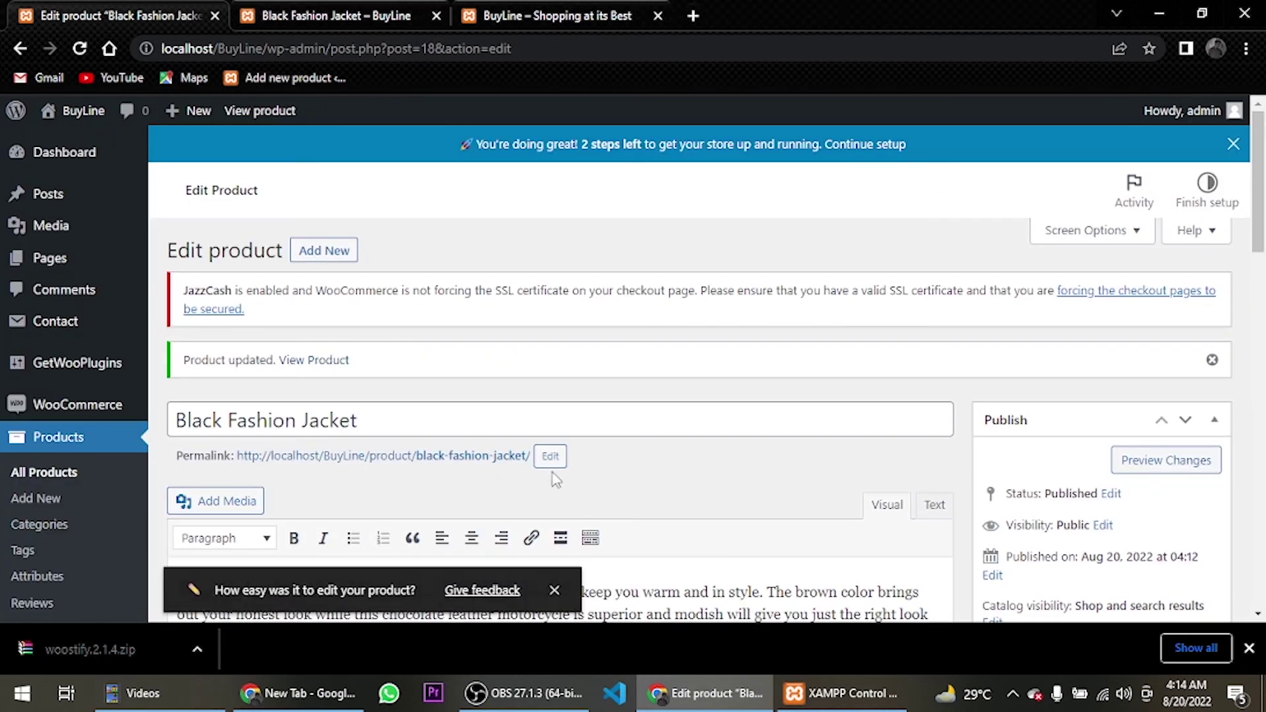
scroll(574, 485, down, 15)
scroll(425, 359, up, 3)
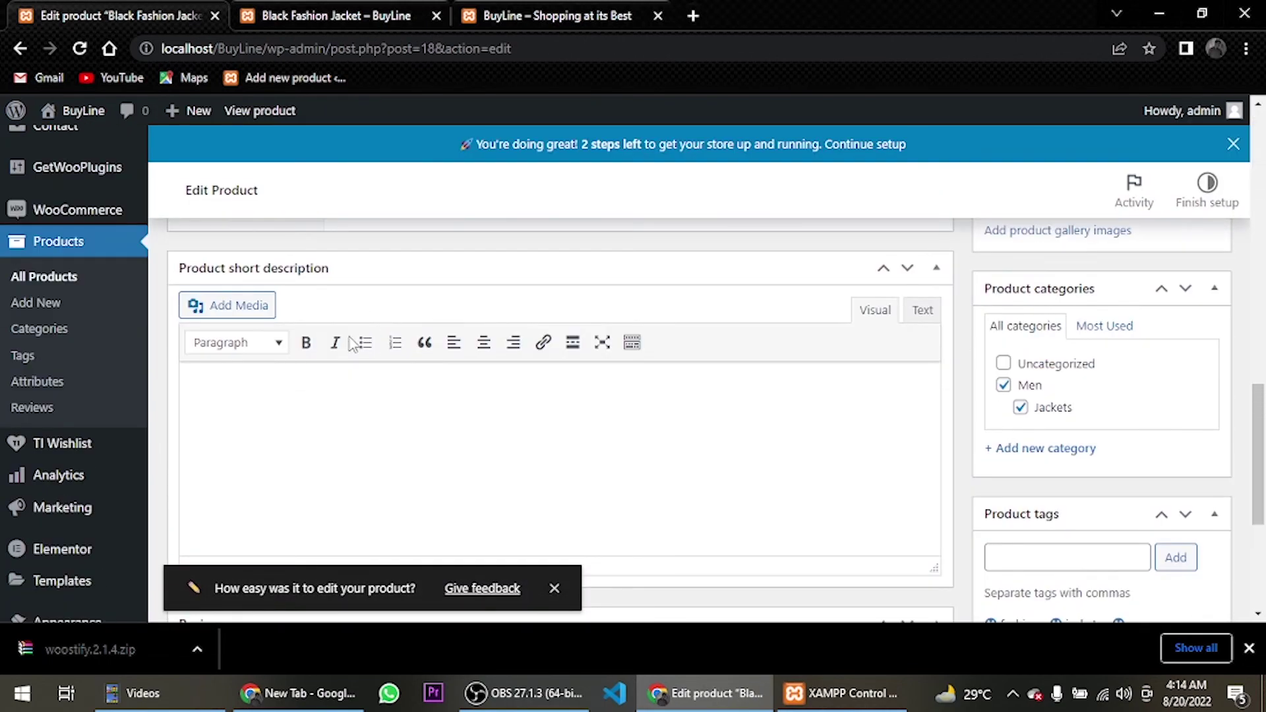
click(340, 403)
text(From timeless tailoring to everyday wear, the right jacket will keep you warm and in style. The brown color brings out your honest look while this chocolate leather motorcycle is superior and modish will give you just the right look to make a status statement and will be a staple item in your closet all year long and for years to come.)
Step: Update the product to save the new short description
scroll(1115, 164, up, 12)
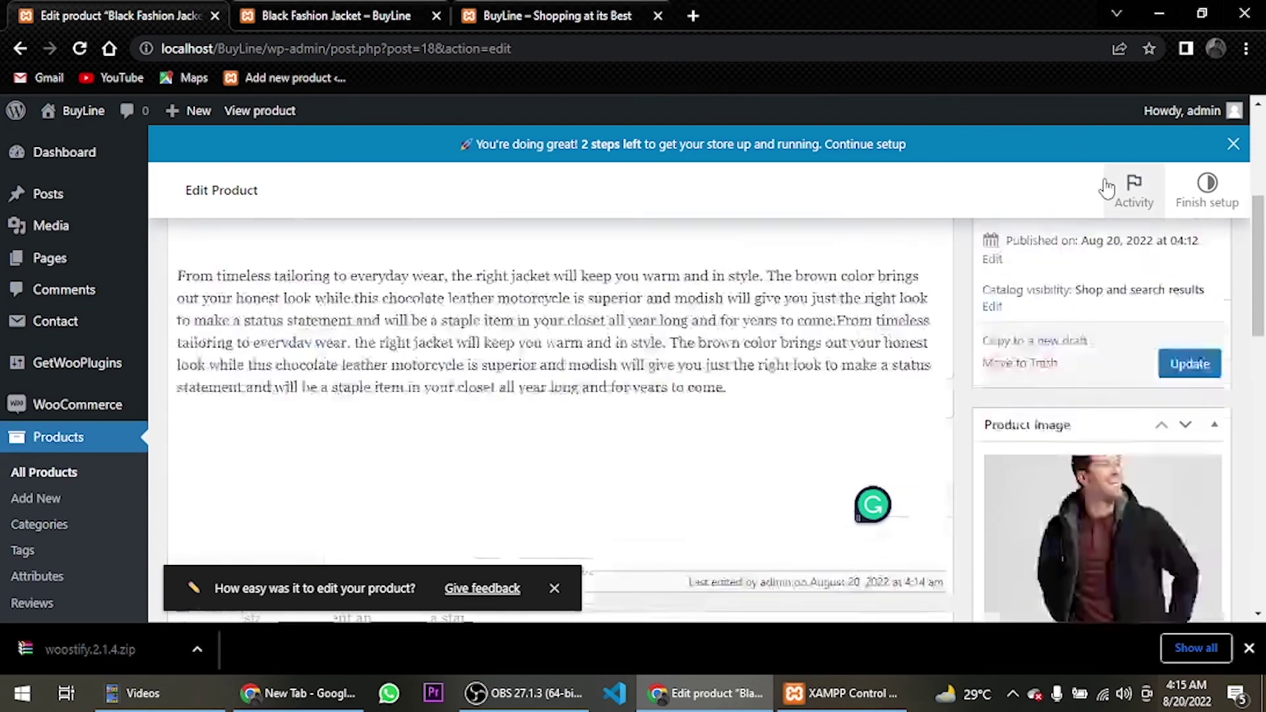
scroll(1161, 429, down, 8)
scroll(1181, 376, up, 4)
click(1190, 395)
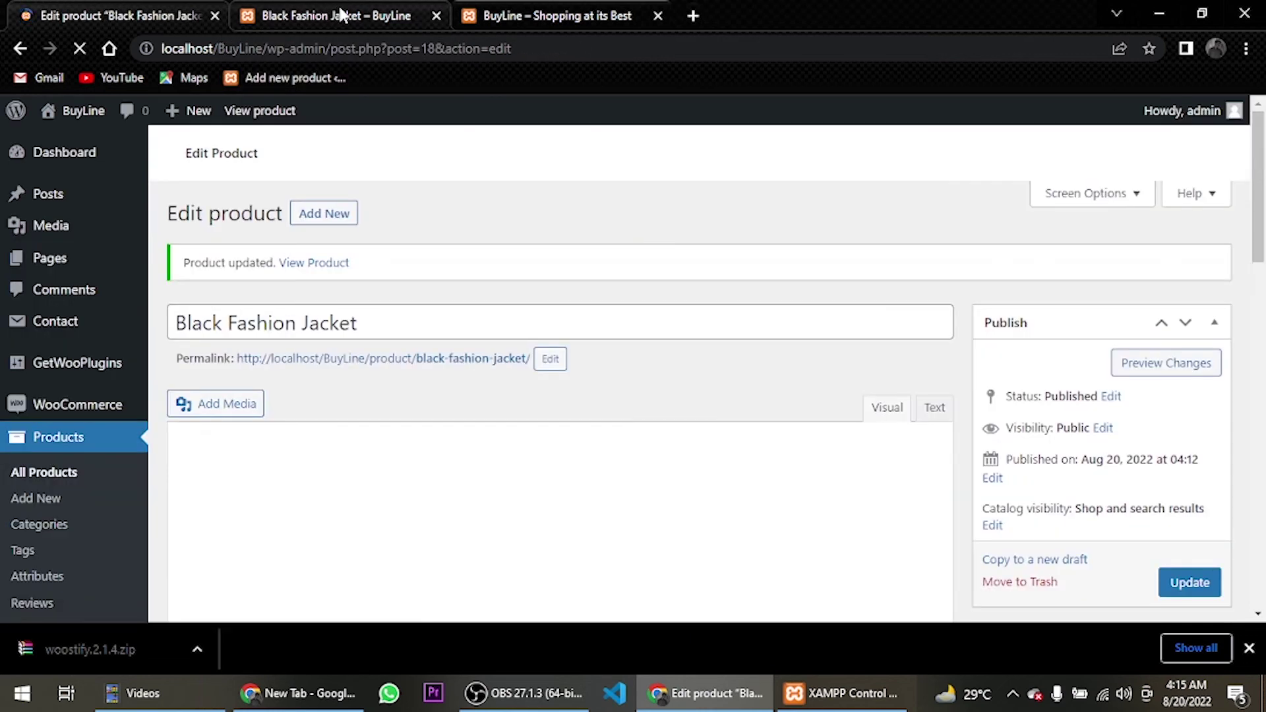
Step: Reload the jacket's store page and check how the short description is displayed below the price
click(349, 14)
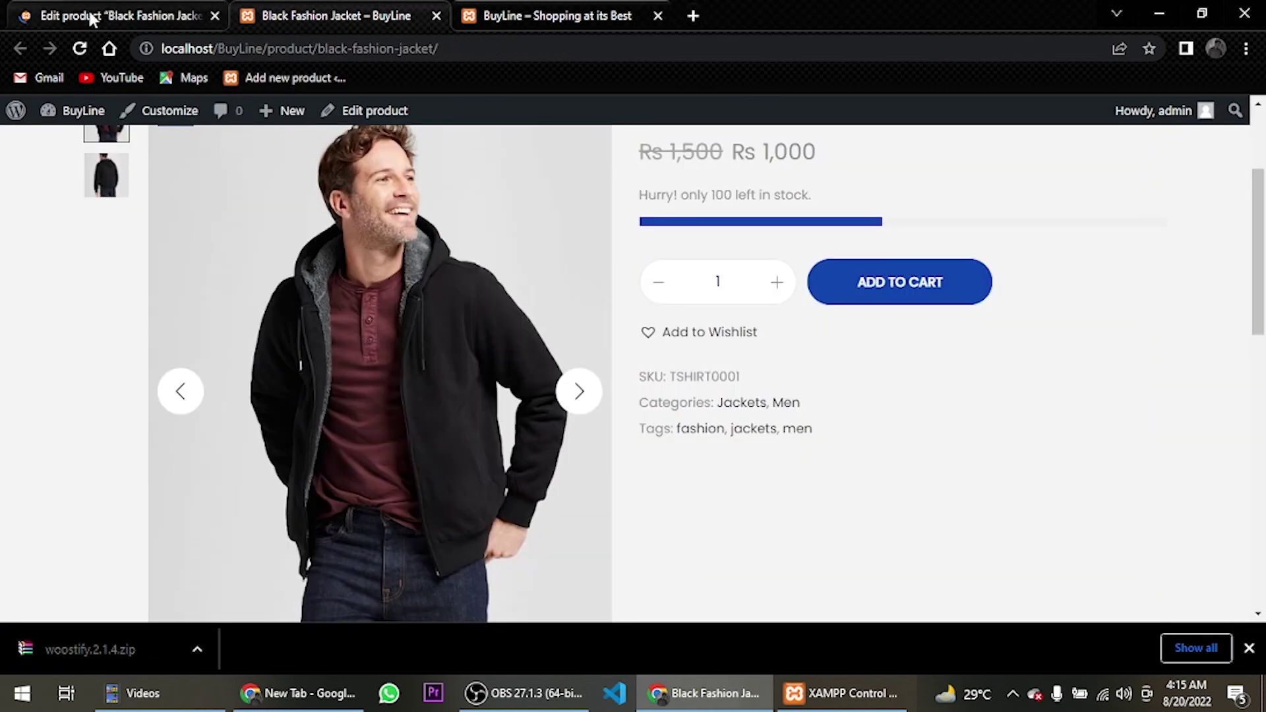
click(79, 48)
click(83, 12)
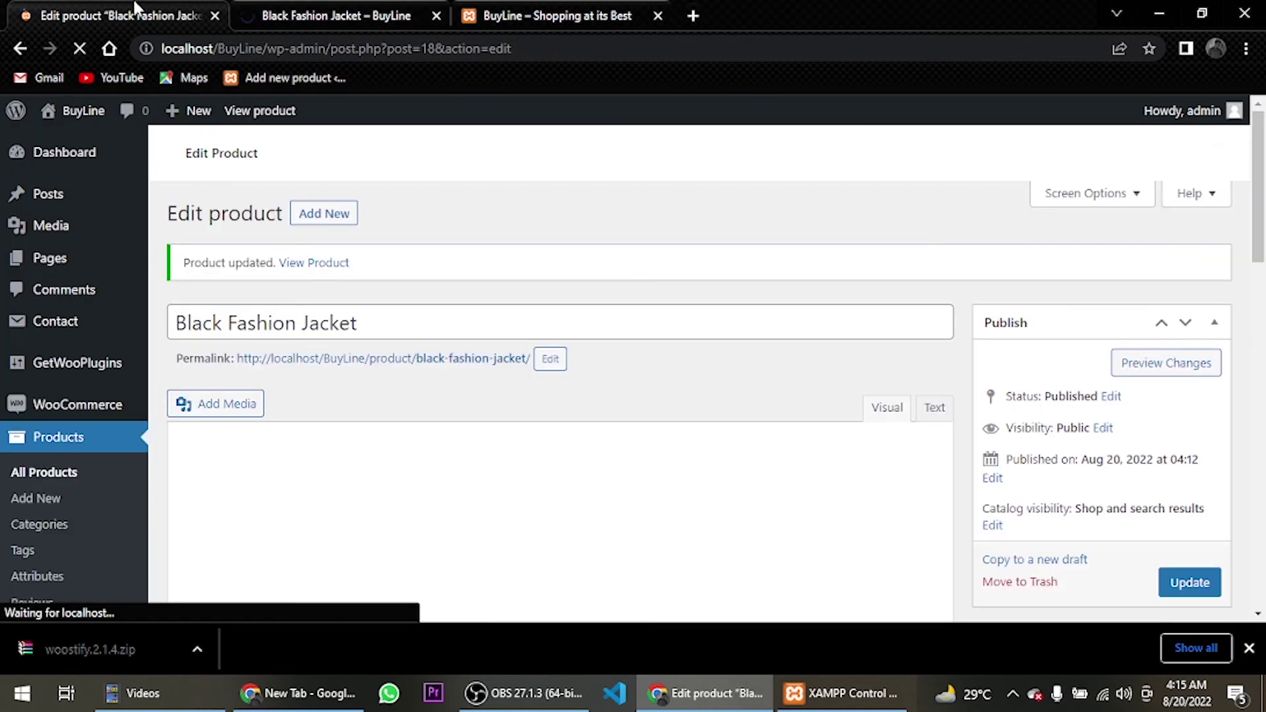
click(336, 15)
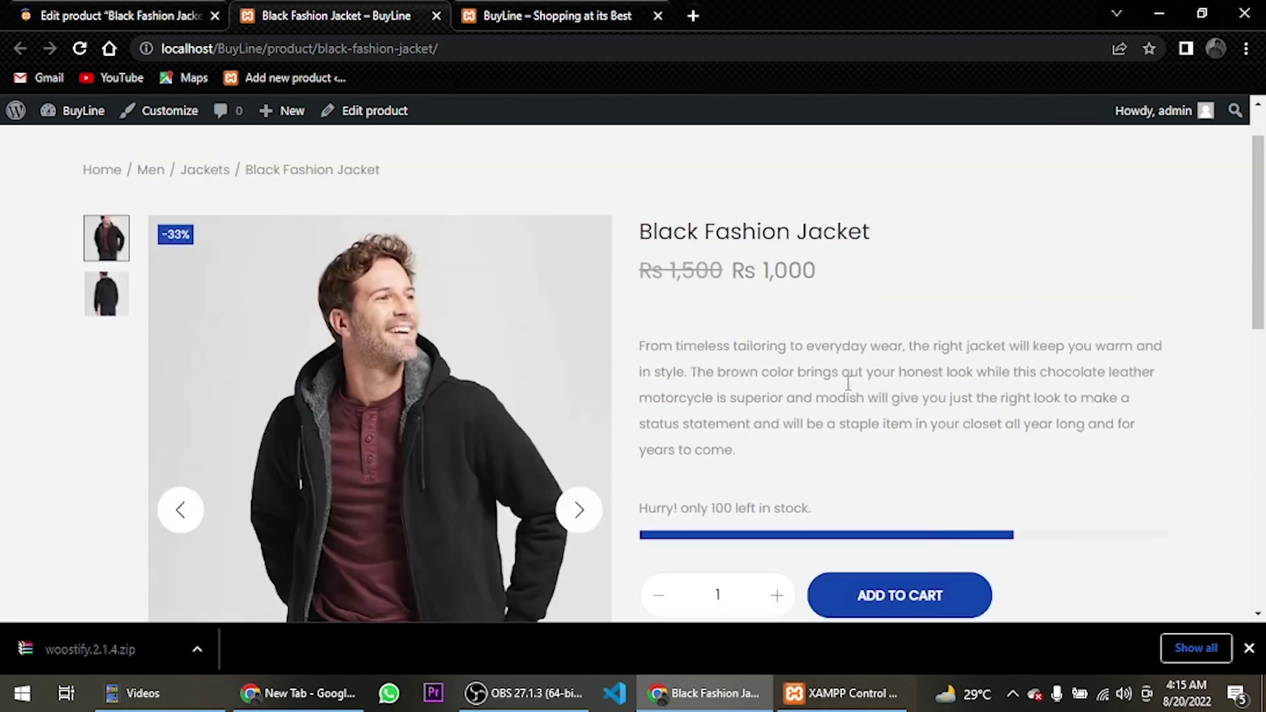
drag(747, 329, 643, 232)
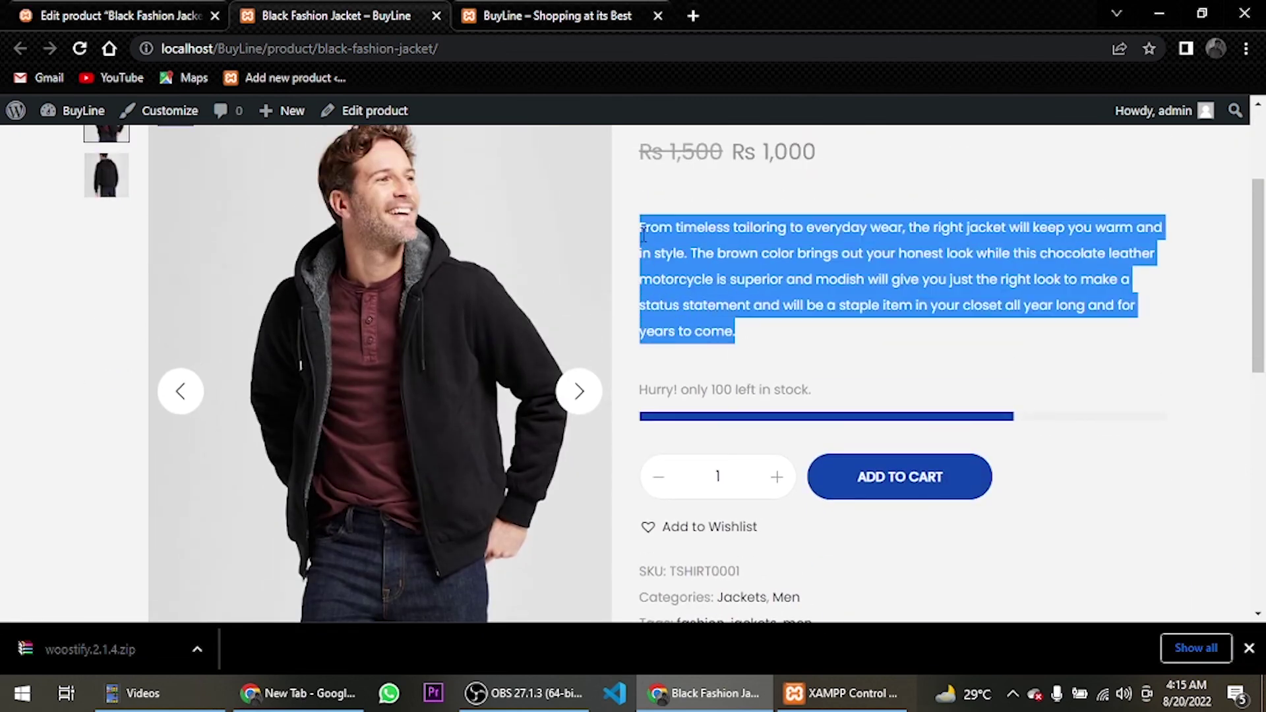
click(1233, 488)
scroll(1054, 438, up, 3)
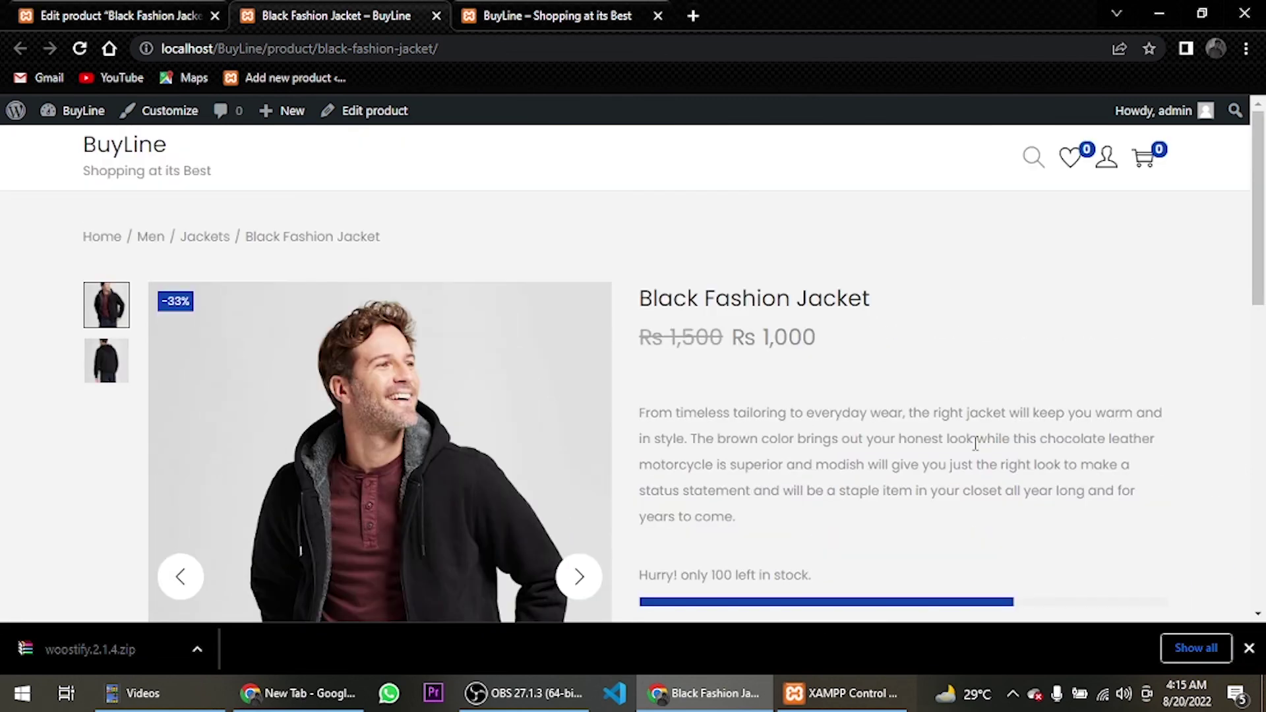